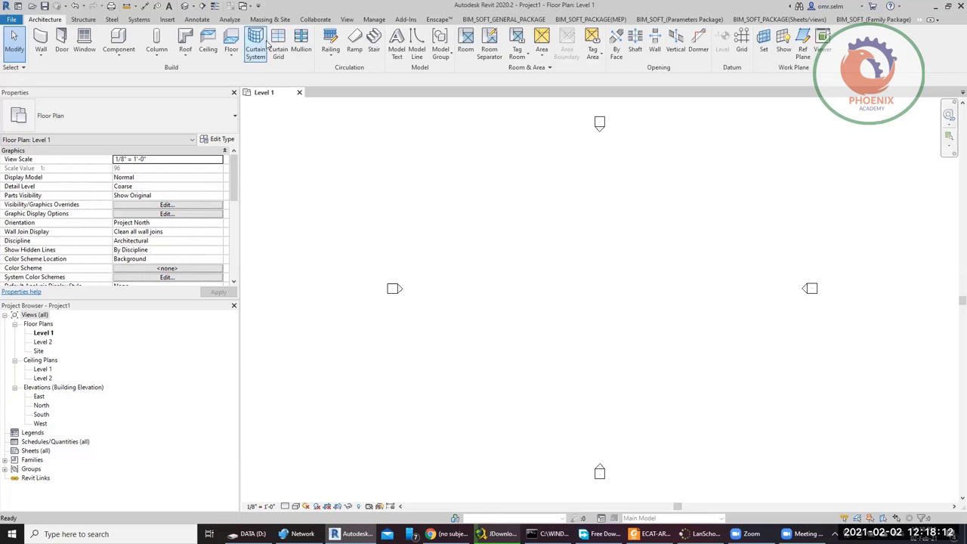
- Close the open project and create a new project from the Architectural Template
click(299, 92)
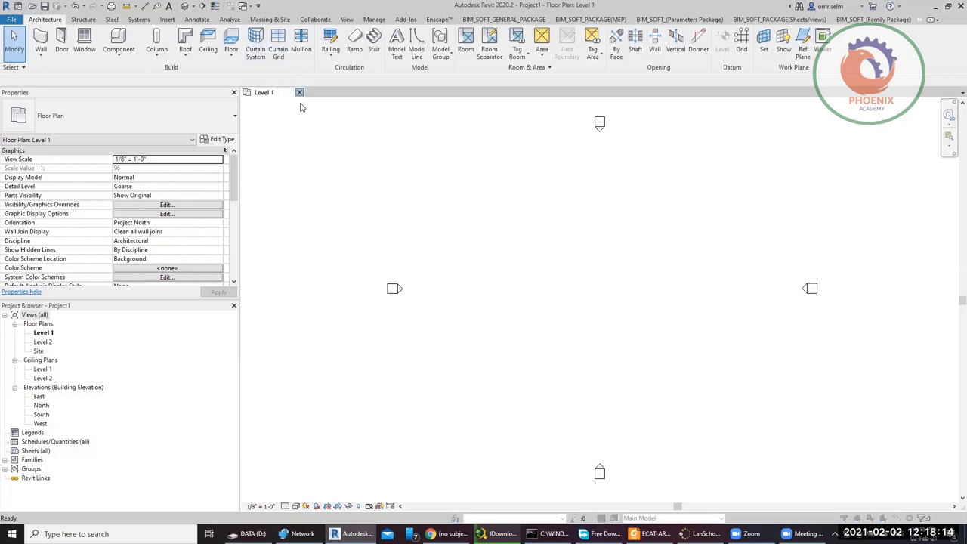
click(502, 268)
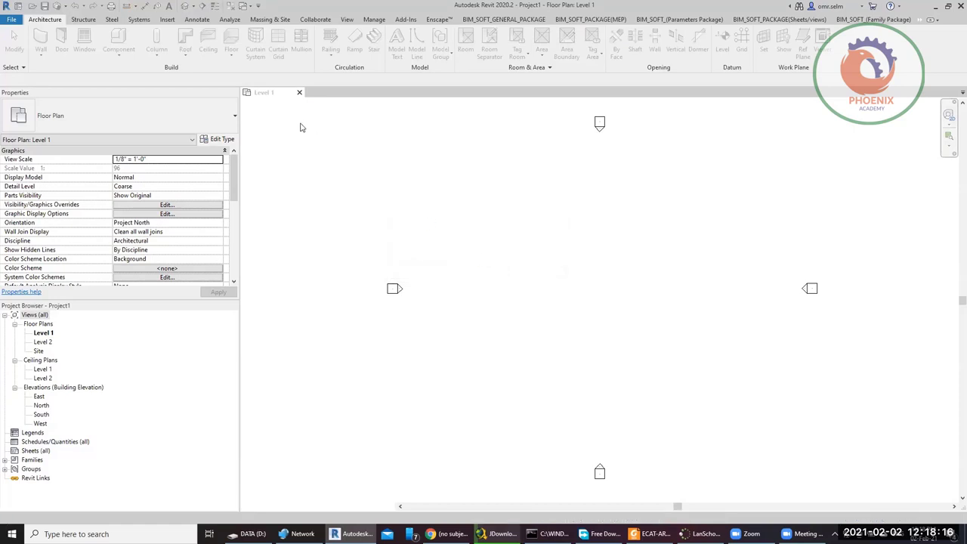
click(75, 119)
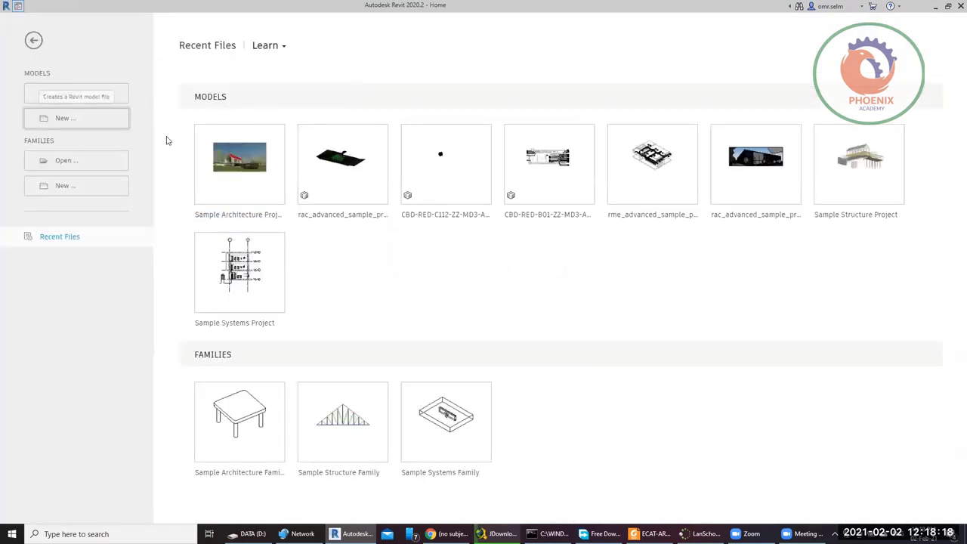
click(429, 160)
click(423, 170)
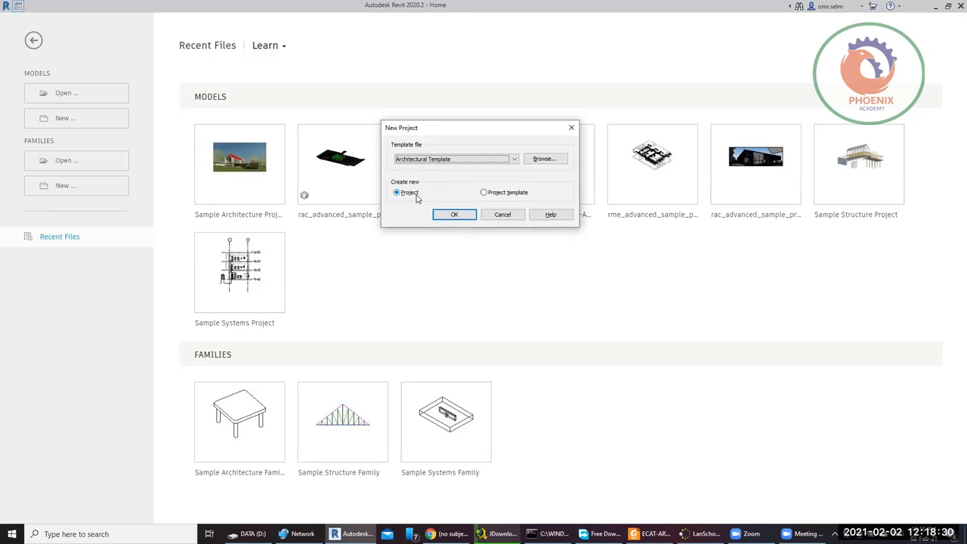
click(498, 77)
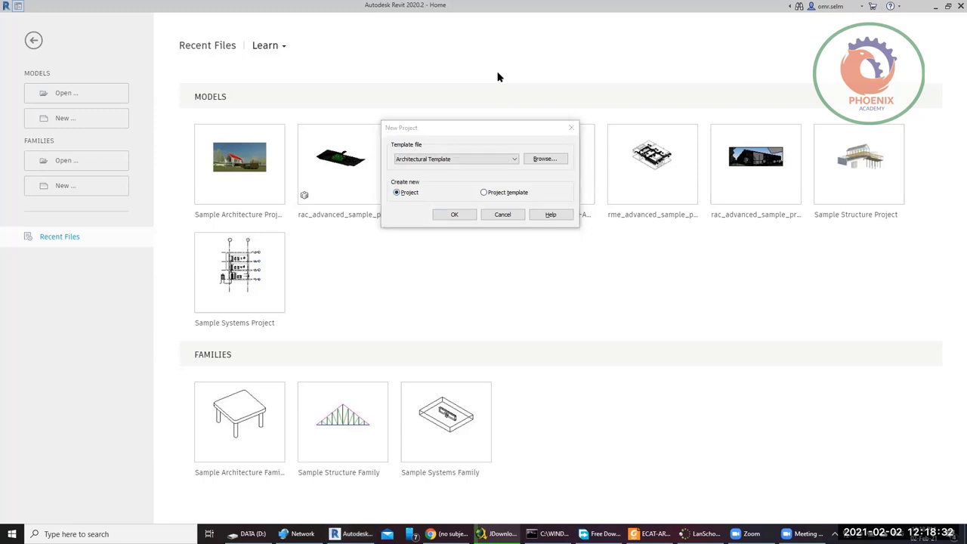
click(454, 214)
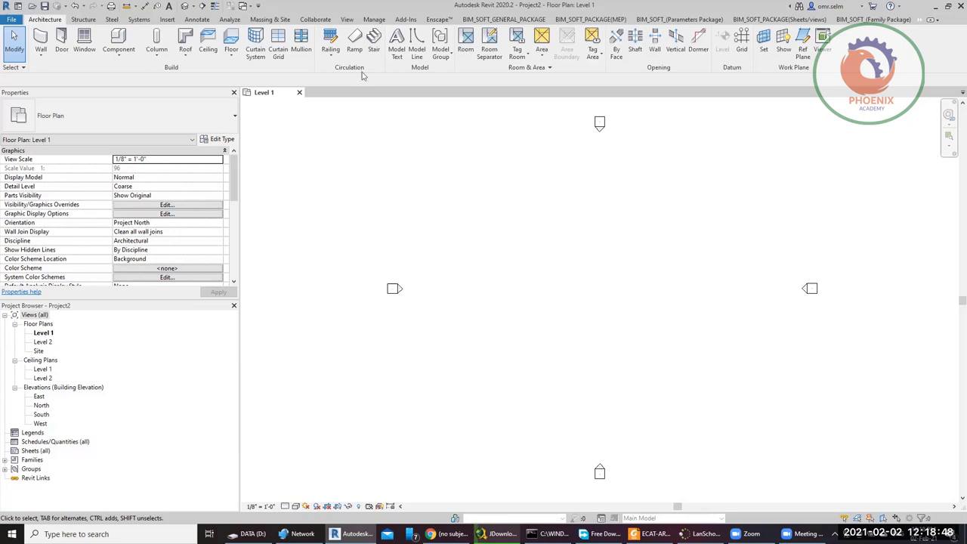
- Enter ham as the organization name in the project information
click(375, 19)
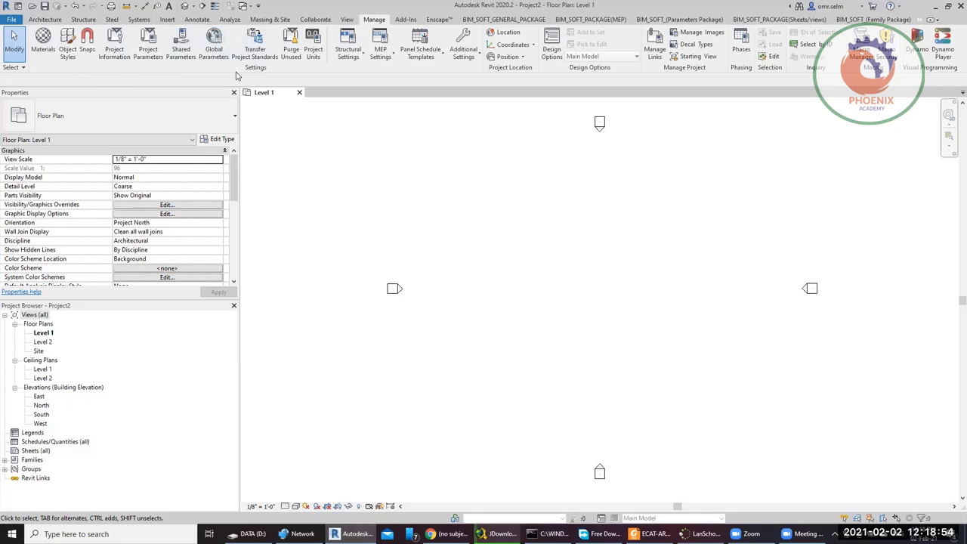
click(148, 50)
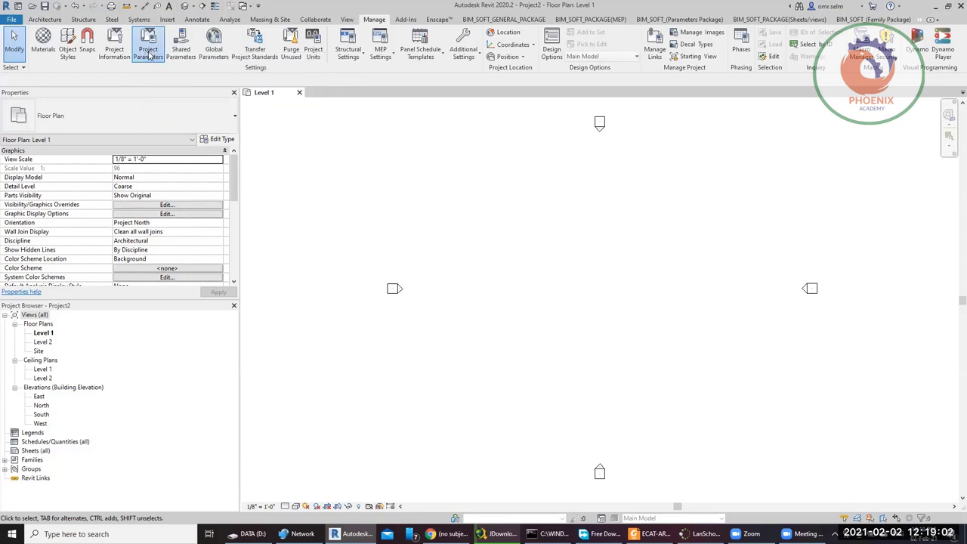
click(114, 46)
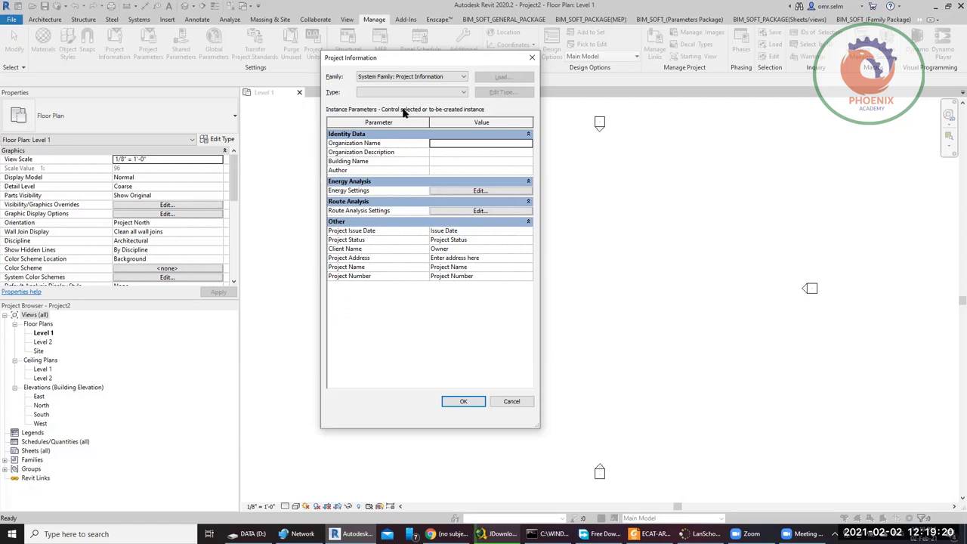
click(447, 143)
text(ham)
click(447, 162)
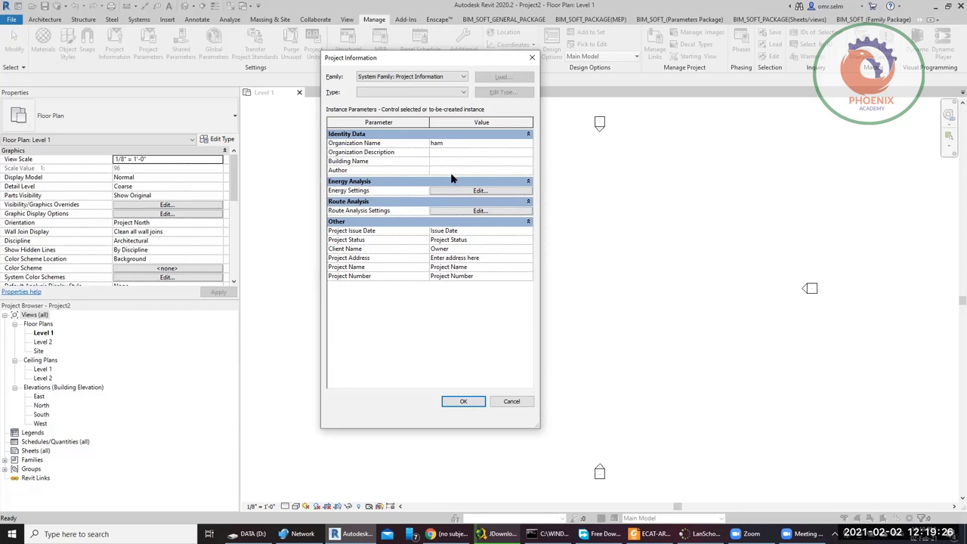
click(449, 169)
click(475, 404)
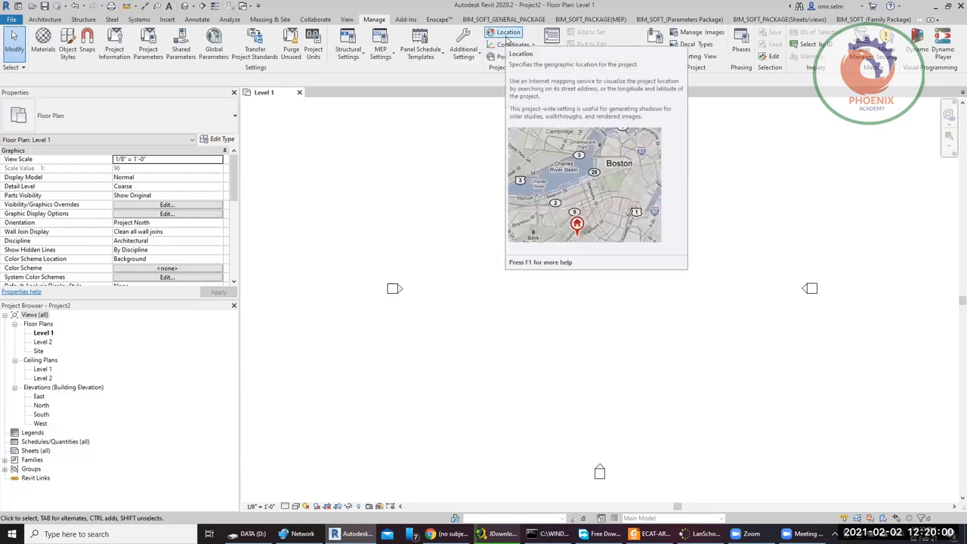
- Define the project location by Internet Mapping Service and move the site marker southeast of Boston, near Weymouth
click(507, 34)
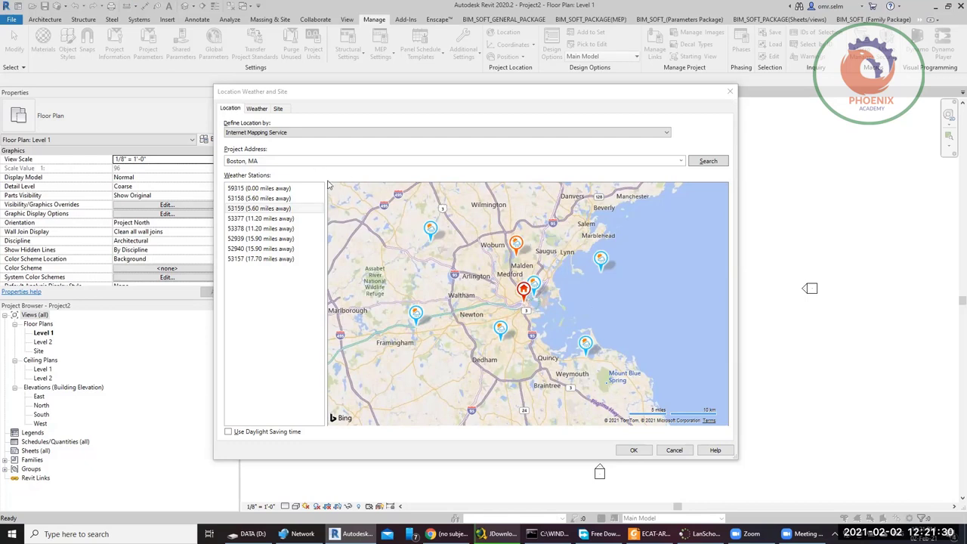
click(344, 123)
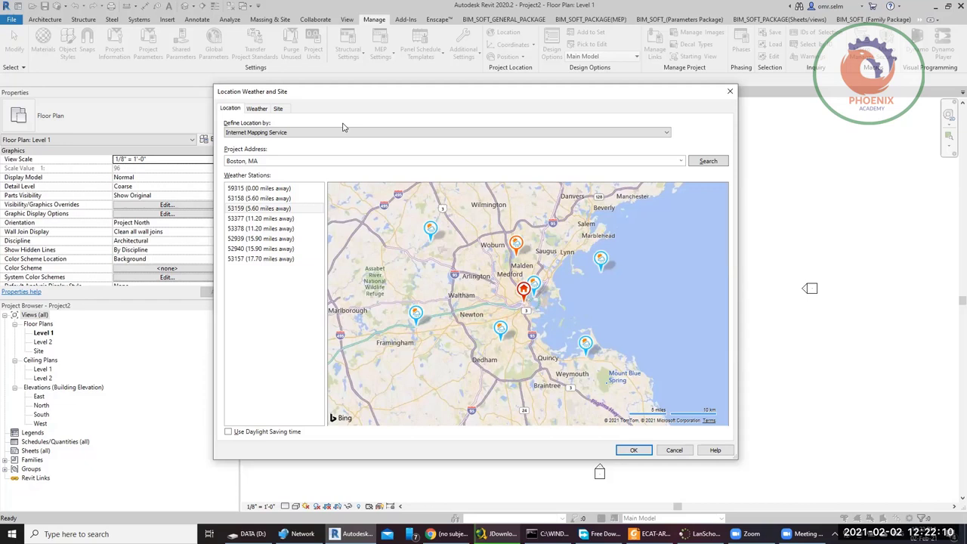
click(334, 133)
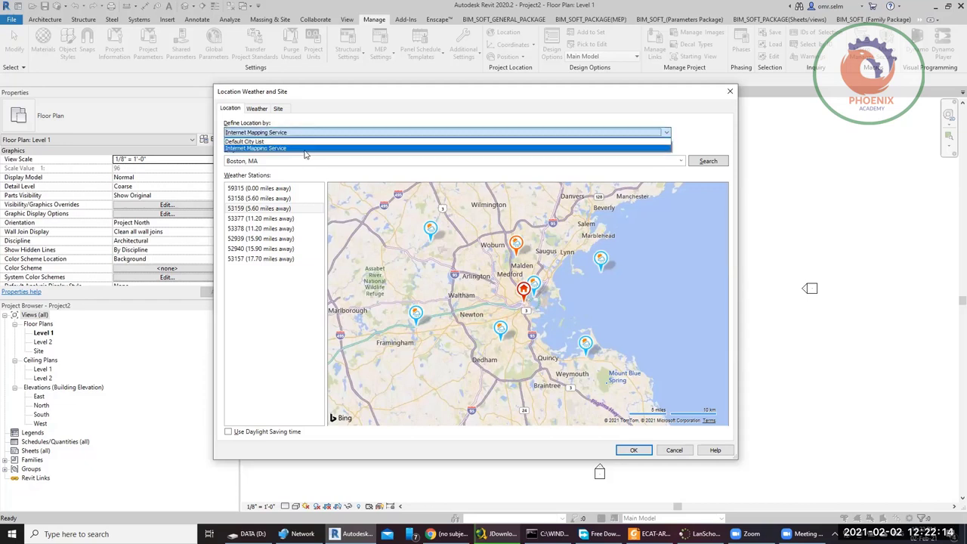
click(305, 149)
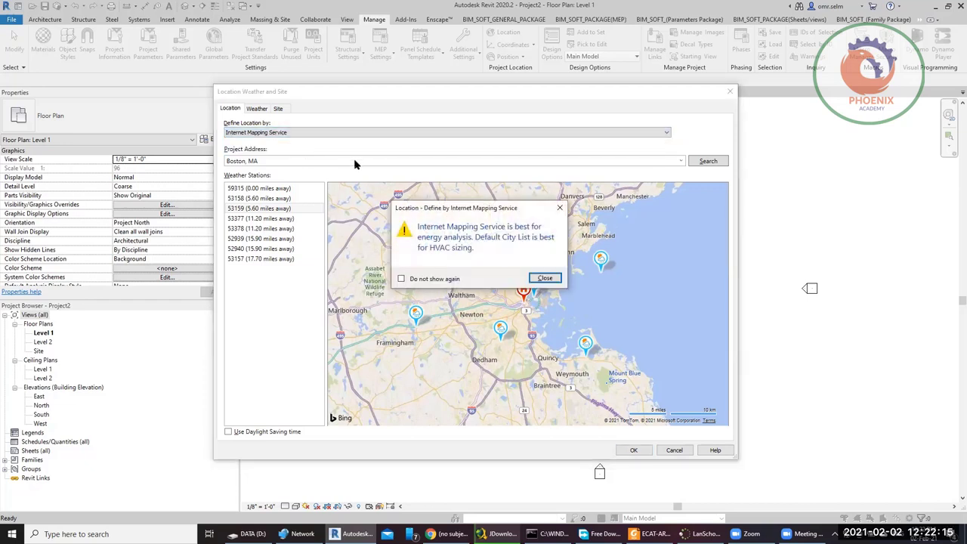
click(543, 279)
drag(640, 370, 482, 299)
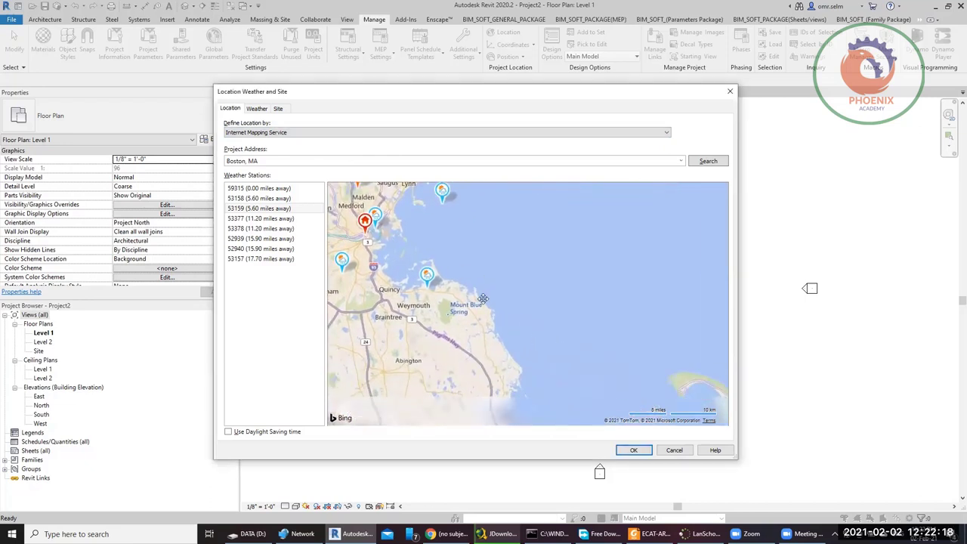
drag(368, 224, 492, 343)
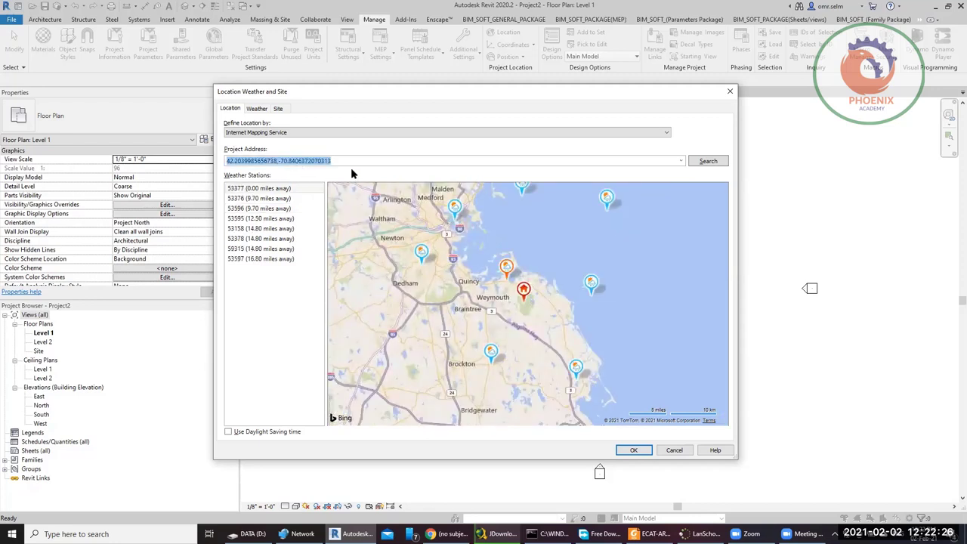
- Search for Egypt as the project address and choose the suggested match Egypt, AR
text(in)
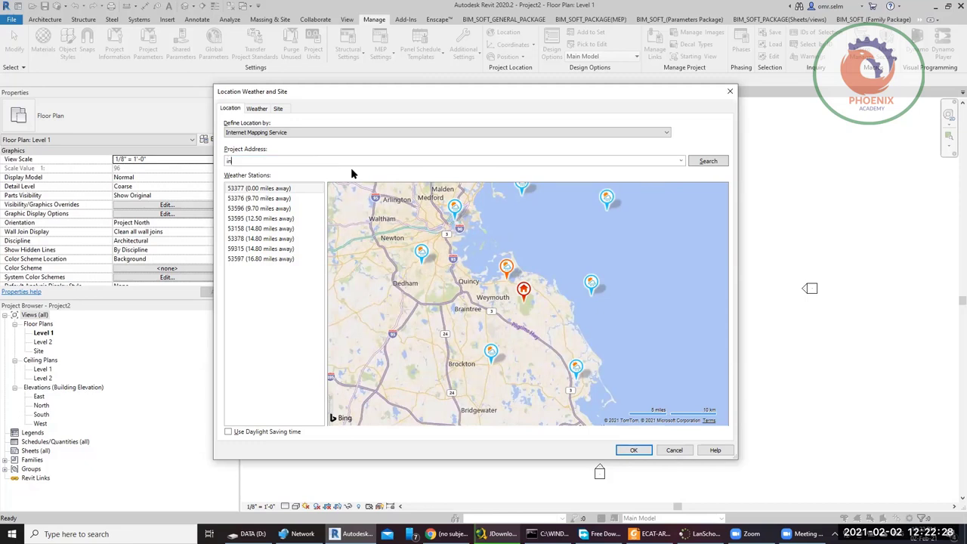
text(da)
key(BackSpace)
key(BackSpace)
key(BackSpace)
key(BackSpace)
text(Egypt,)
click(695, 164)
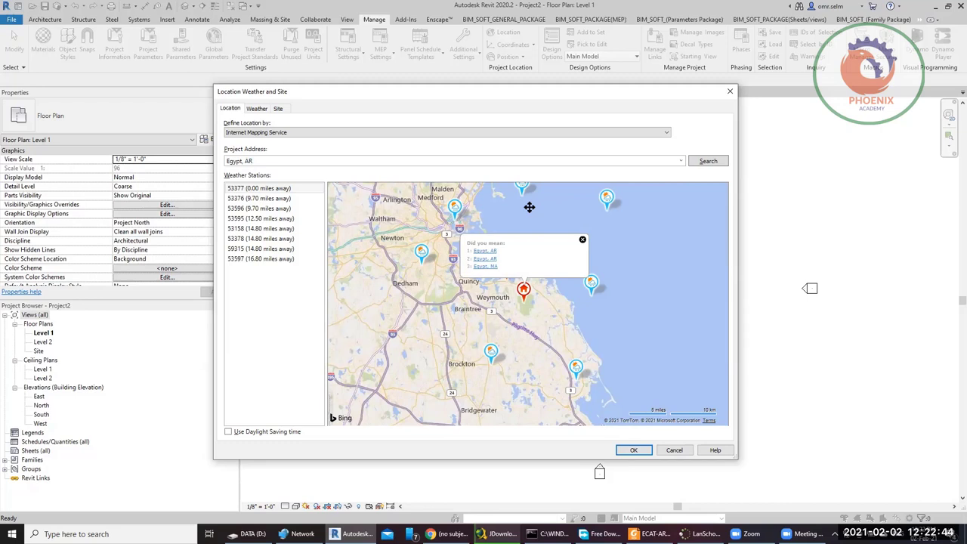
click(492, 262)
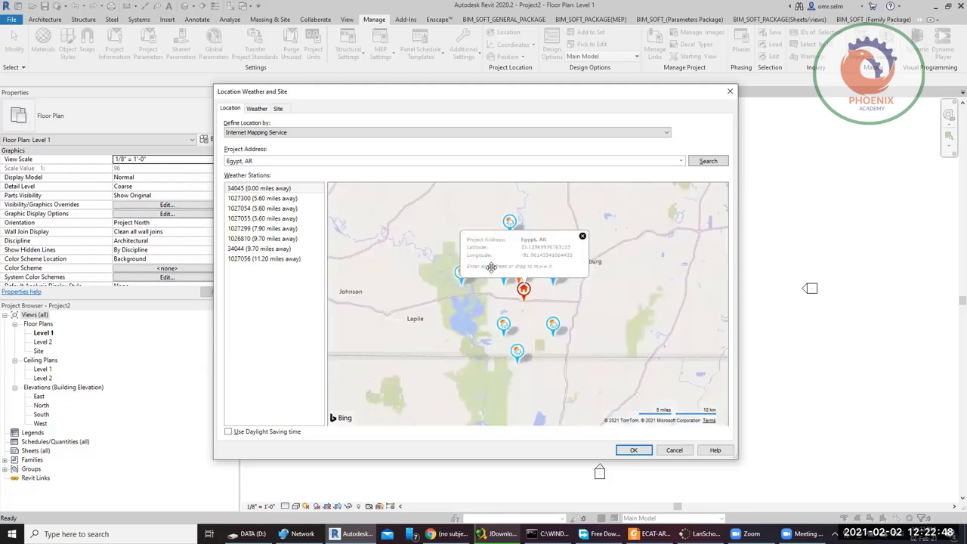
- Move the project location marker from the United States to Egypt's Sinai area on the world map
scroll(460, 272, down, 5)
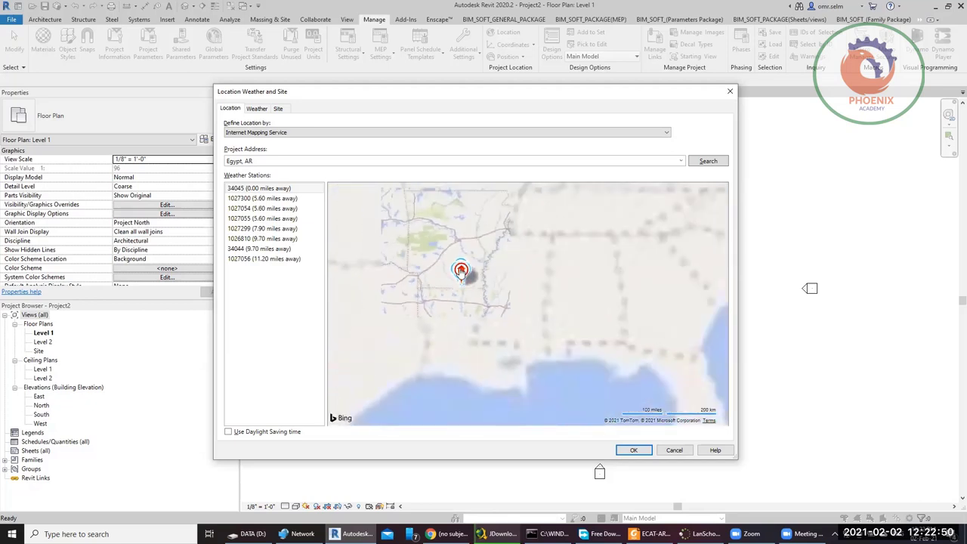
scroll(460, 272, down, 3)
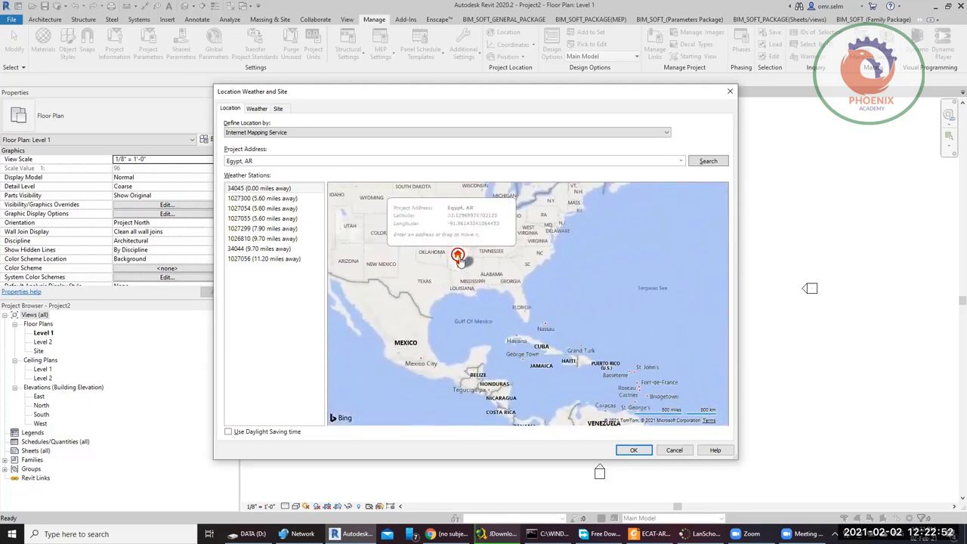
scroll(484, 256, down, 4)
drag(505, 257, 582, 278)
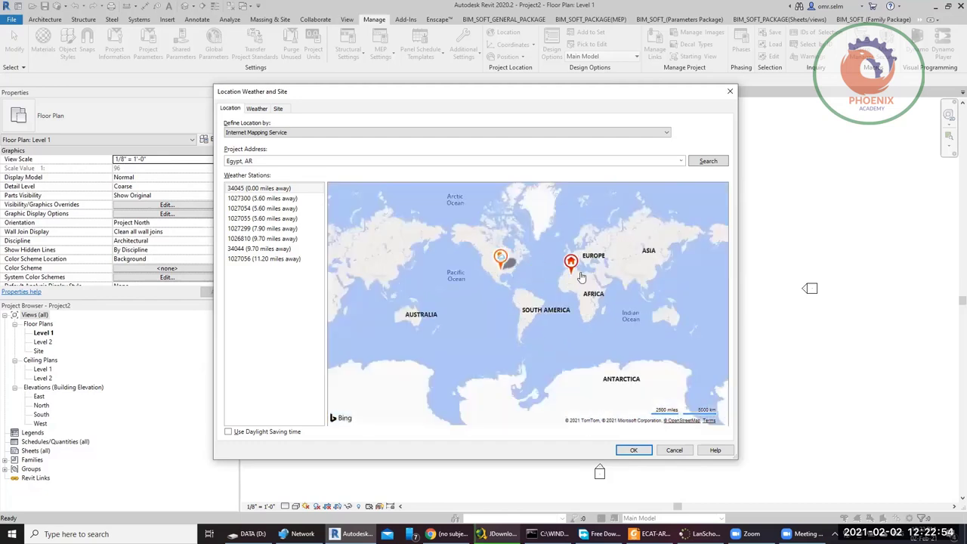
scroll(582, 277, up, 3)
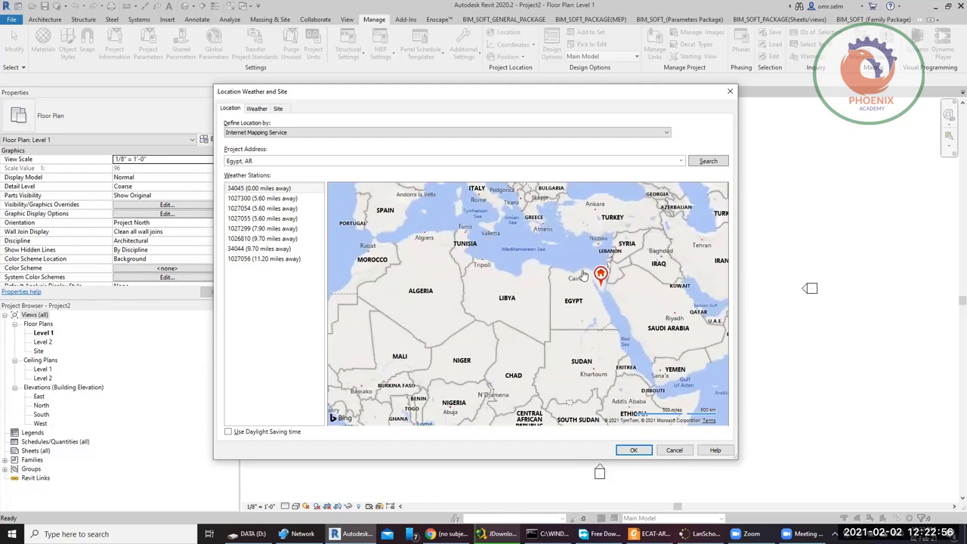
scroll(583, 276, up, 2)
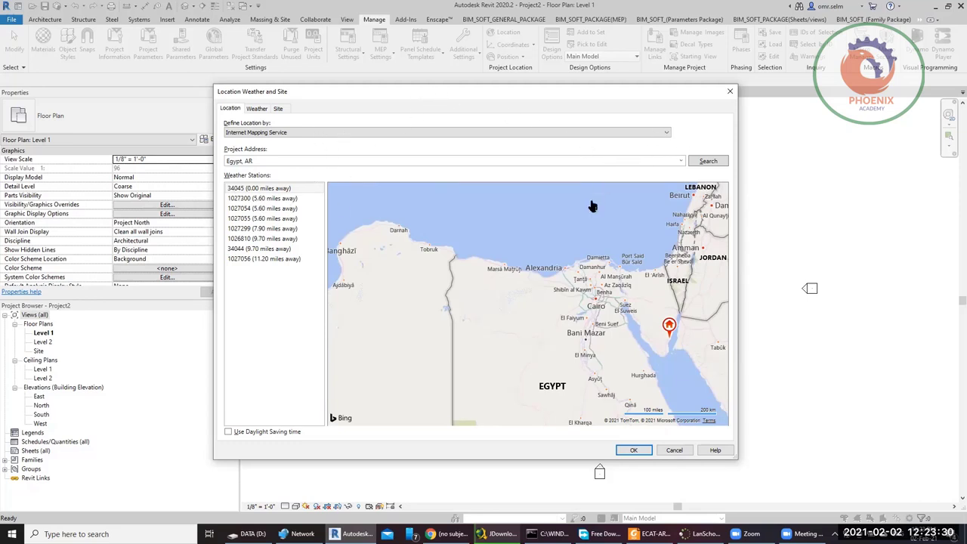
click(708, 161)
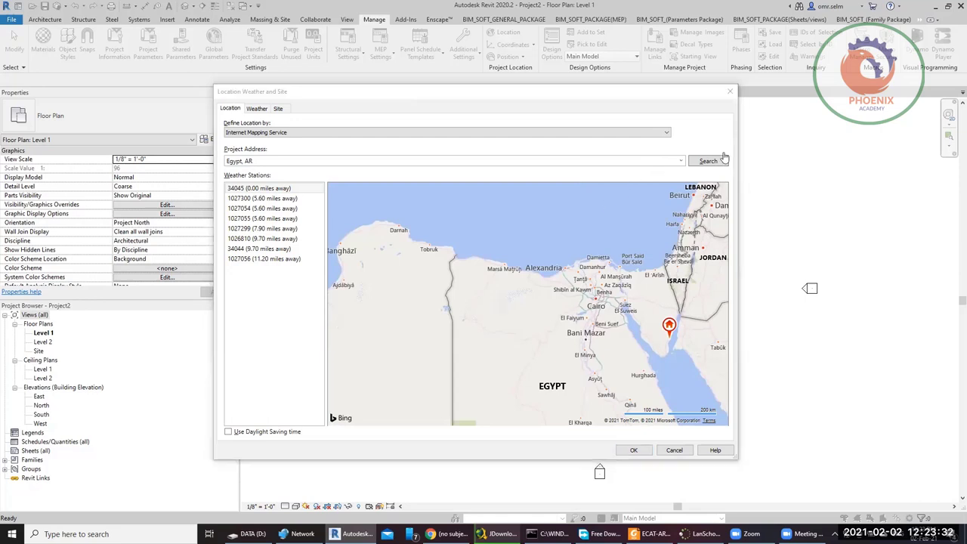
- Switch the location definition to Default City List, and cancel the location settings
click(667, 134)
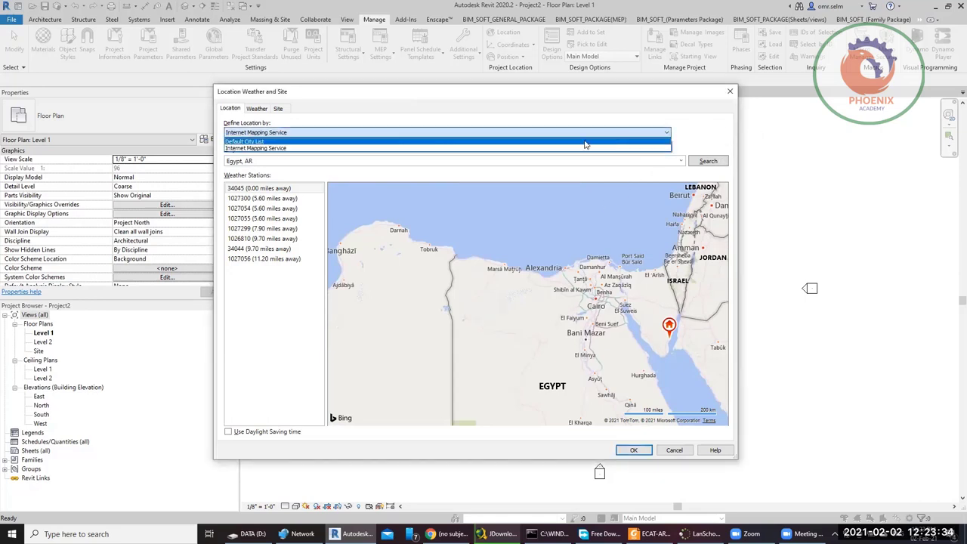
click(532, 143)
click(543, 279)
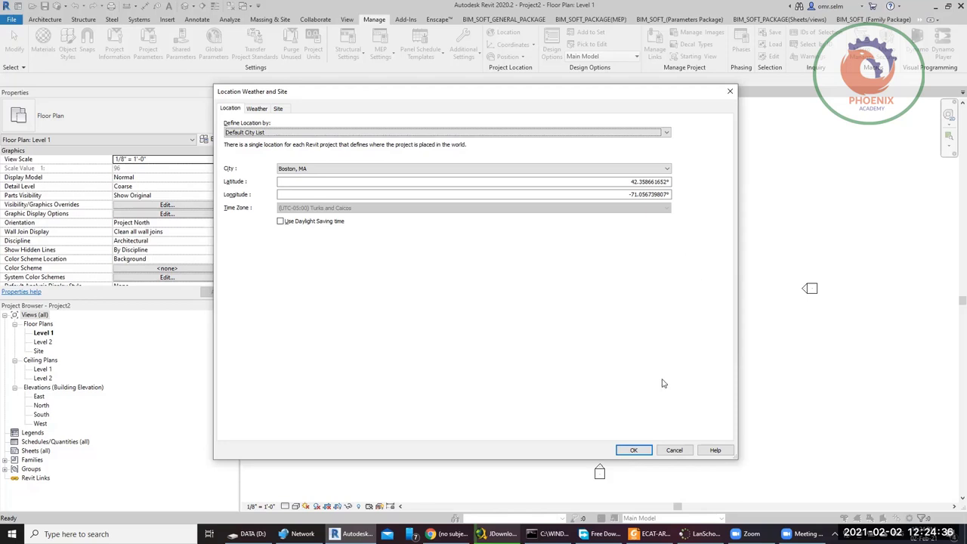
click(674, 449)
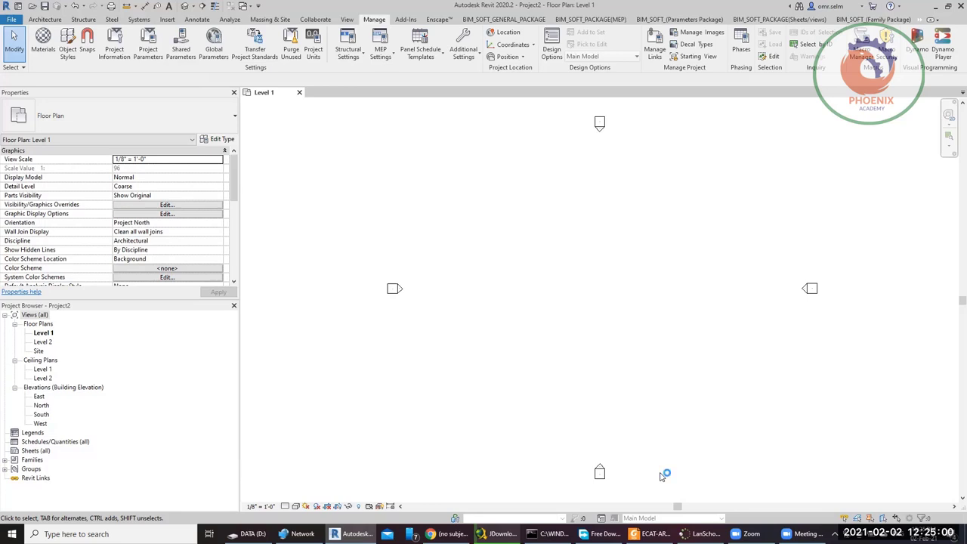
- Open the East elevation and choose Millimeters as the length unit in the project units
click(39, 396)
double_click(39, 397)
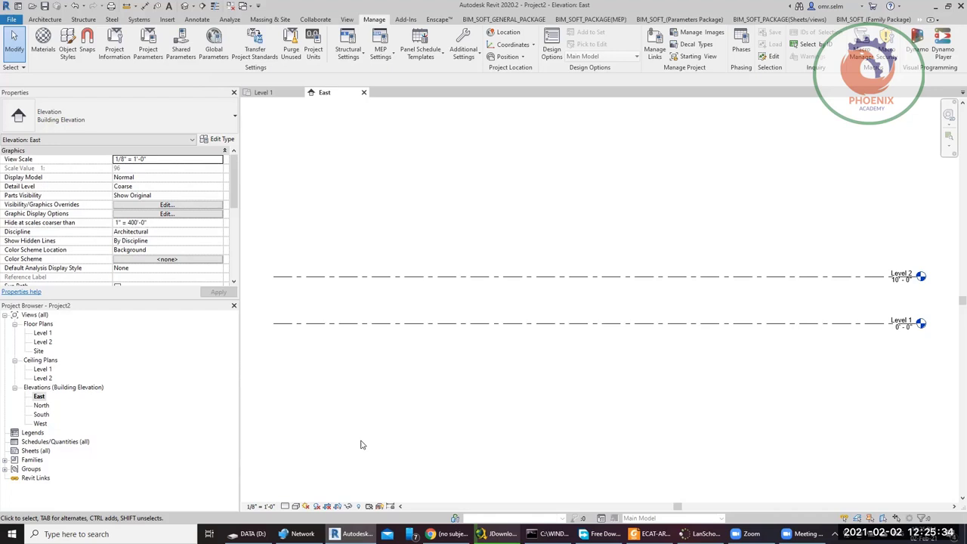
key(u)
key(n)
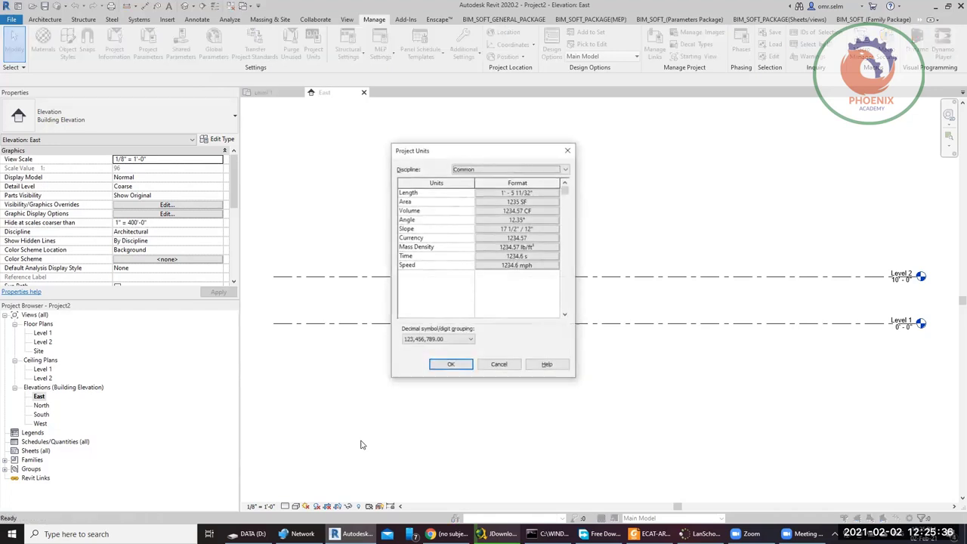
click(541, 195)
click(549, 212)
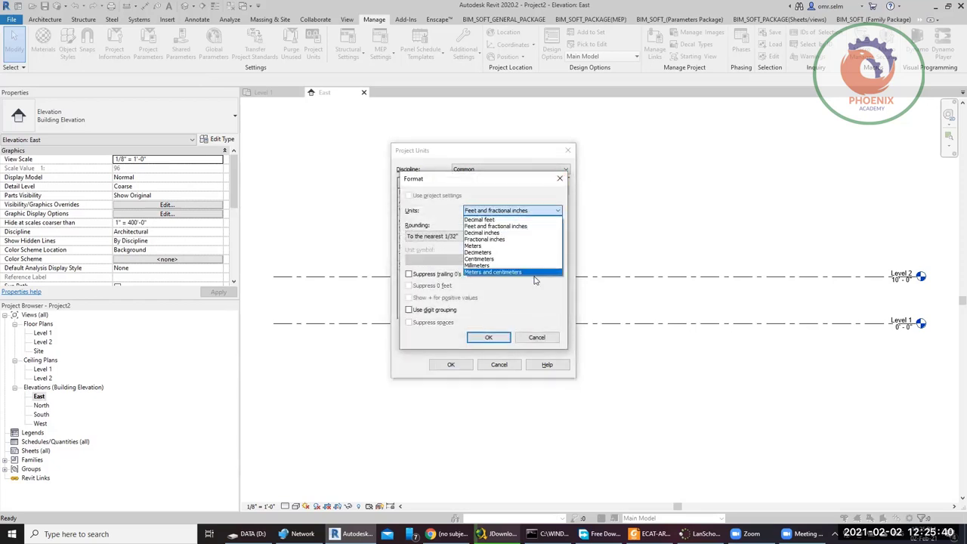
click(498, 245)
click(491, 215)
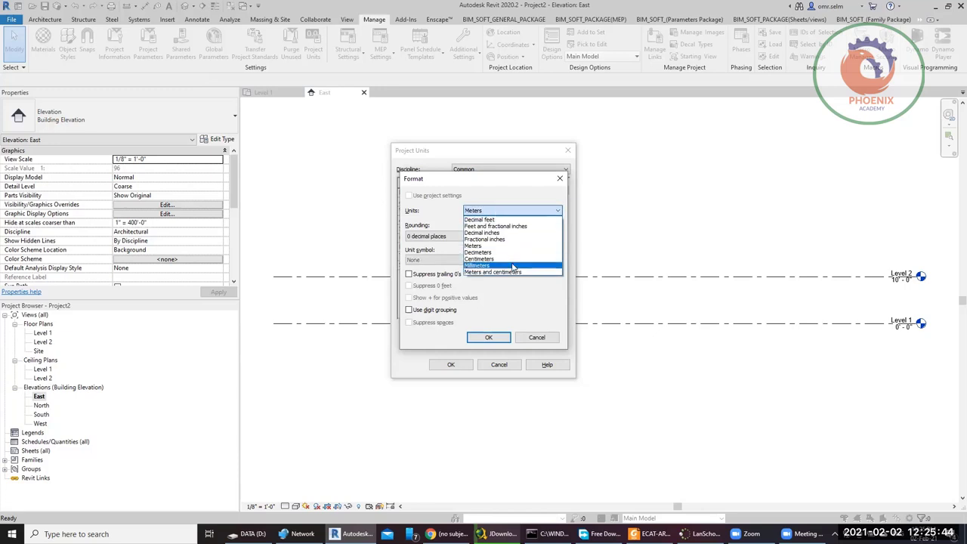
click(506, 265)
click(511, 214)
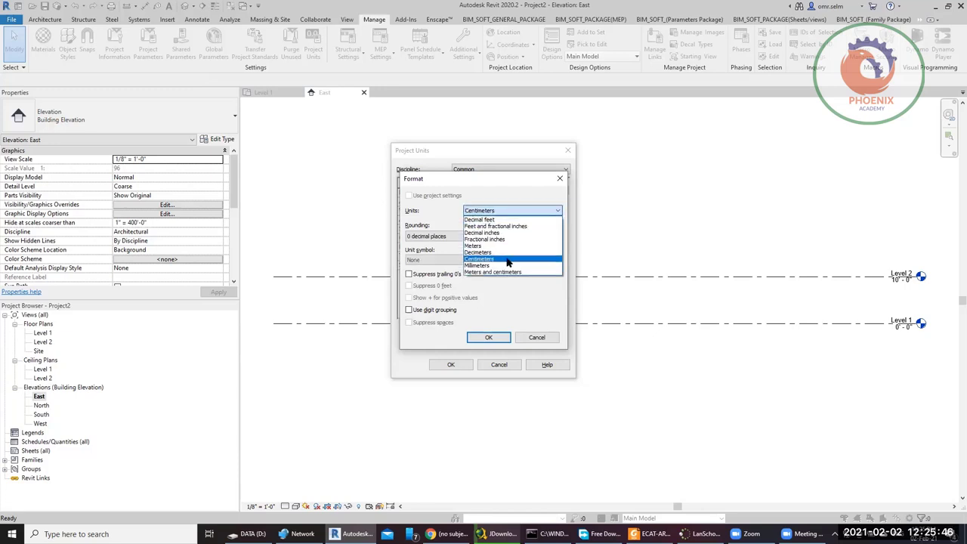
click(504, 269)
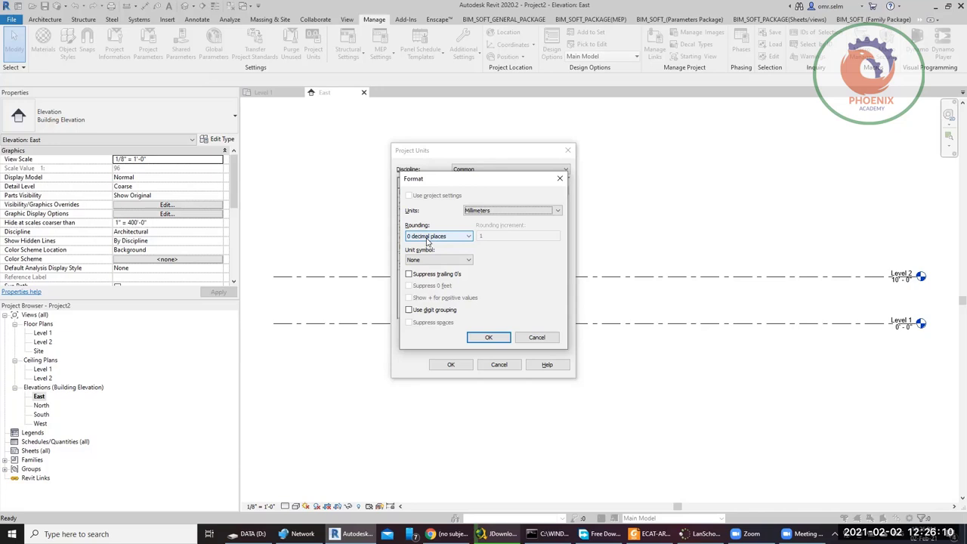
- Set the length unit symbol to mm and apply the project units
click(445, 261)
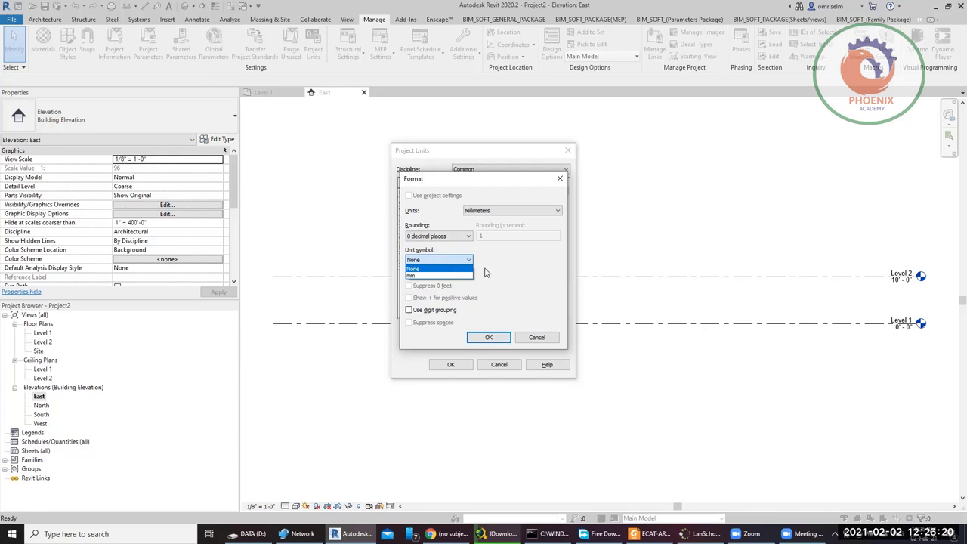
click(452, 276)
click(488, 337)
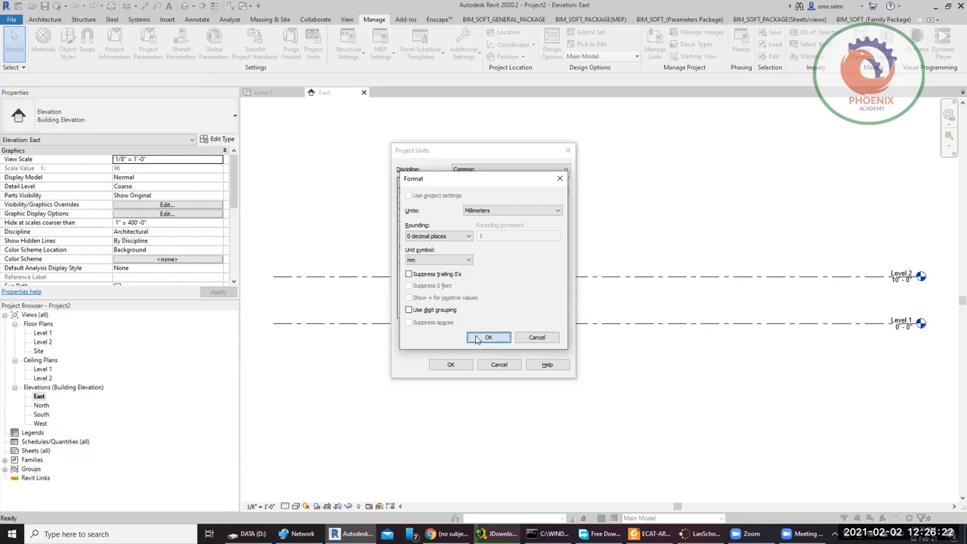
click(451, 364)
scroll(798, 315, up, 2)
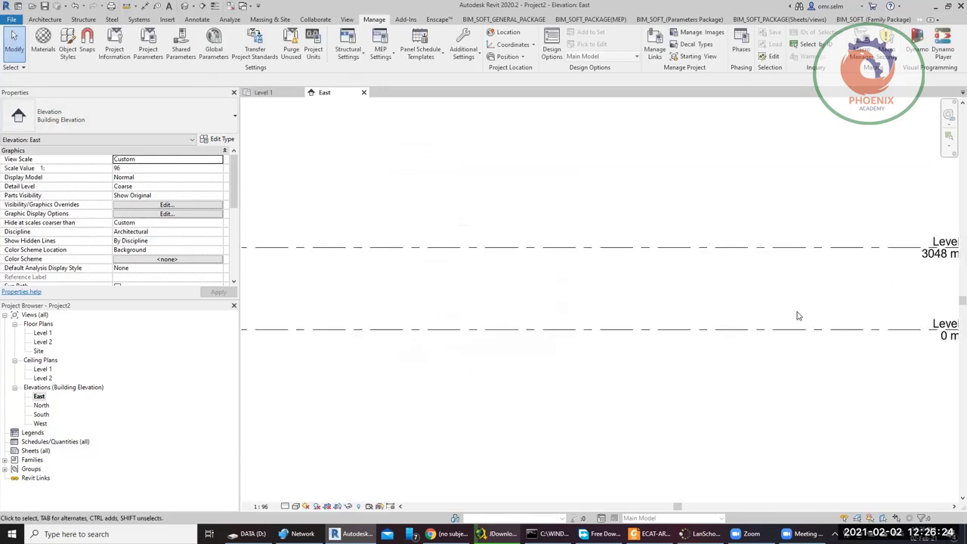
scroll(622, 332, down, 2)
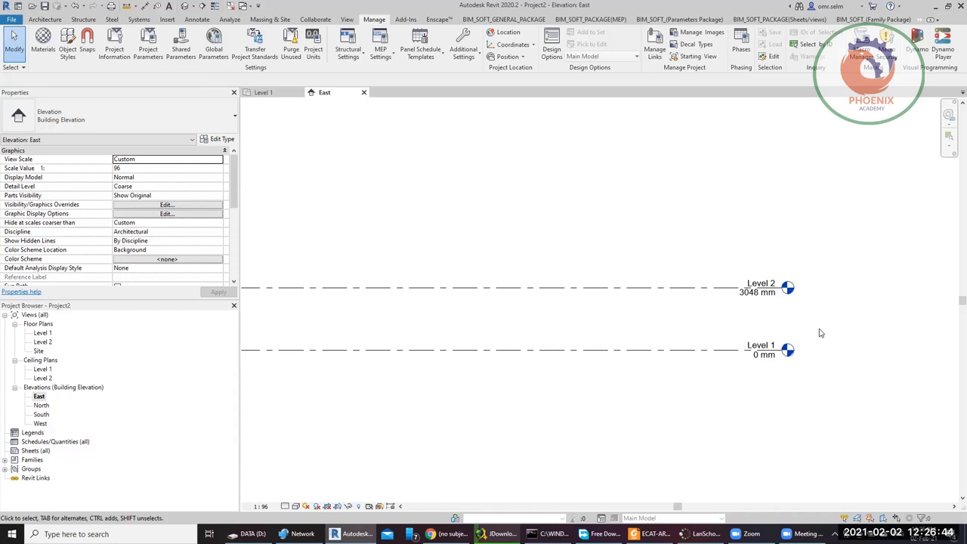
- View the Level 1 floor plan and return to the East elevation
click(45, 19)
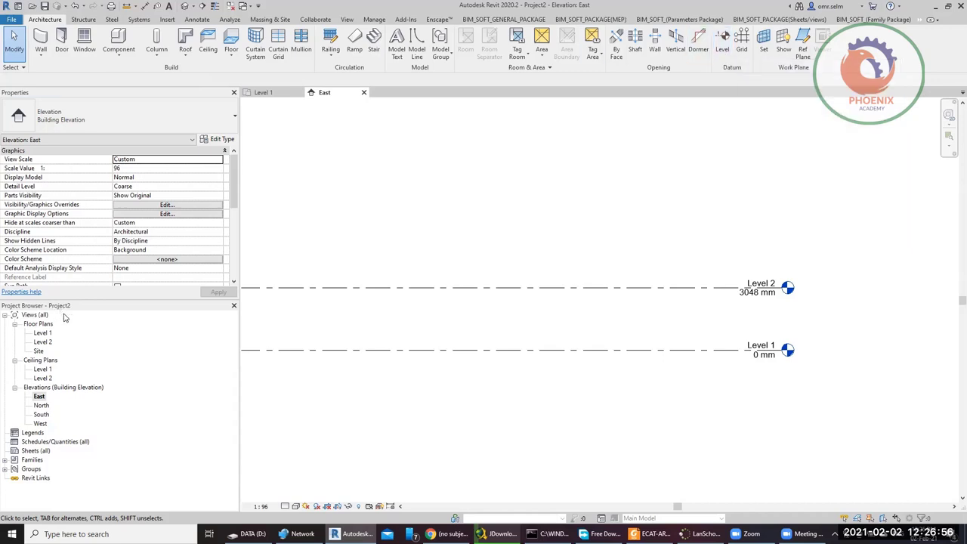
double_click(42, 333)
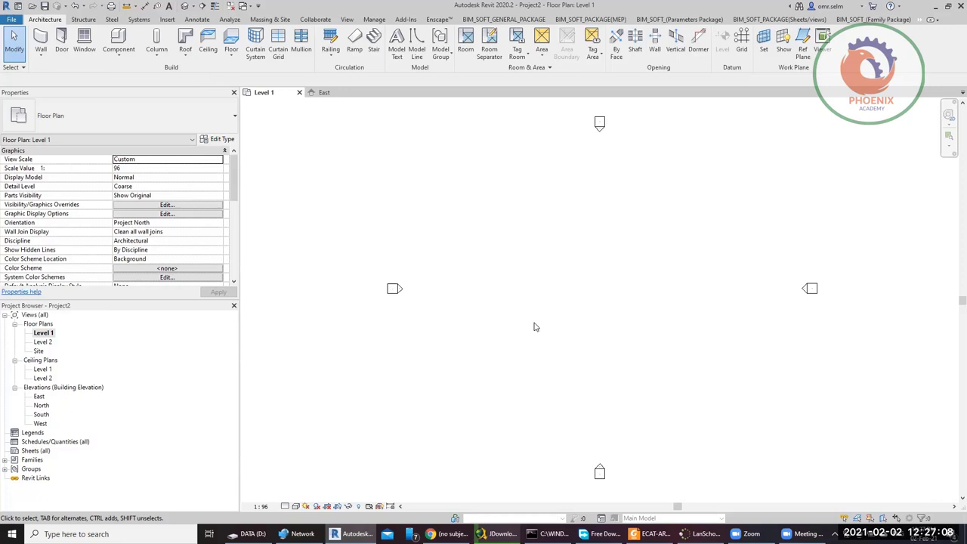
double_click(39, 397)
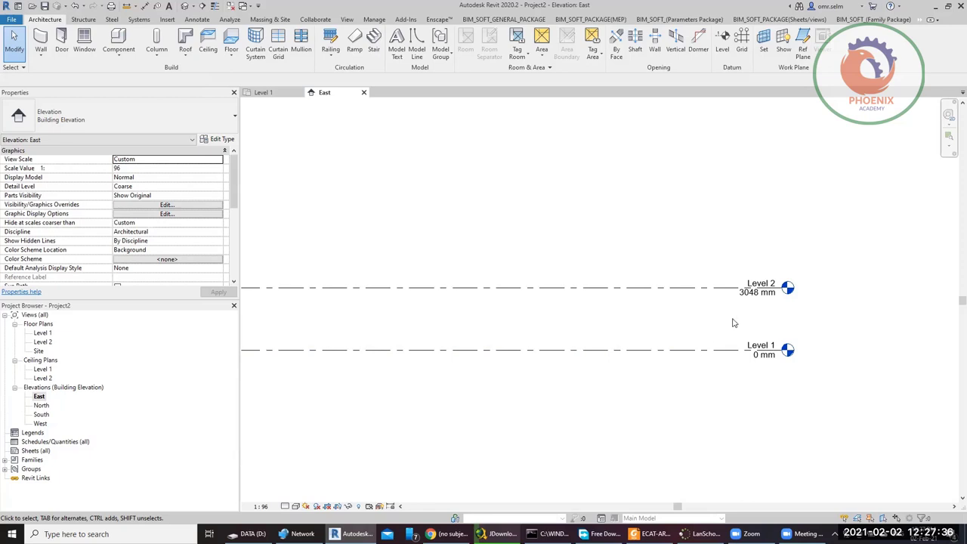
- Set the elevation of Level 2 to 3000 mm
double_click(749, 294)
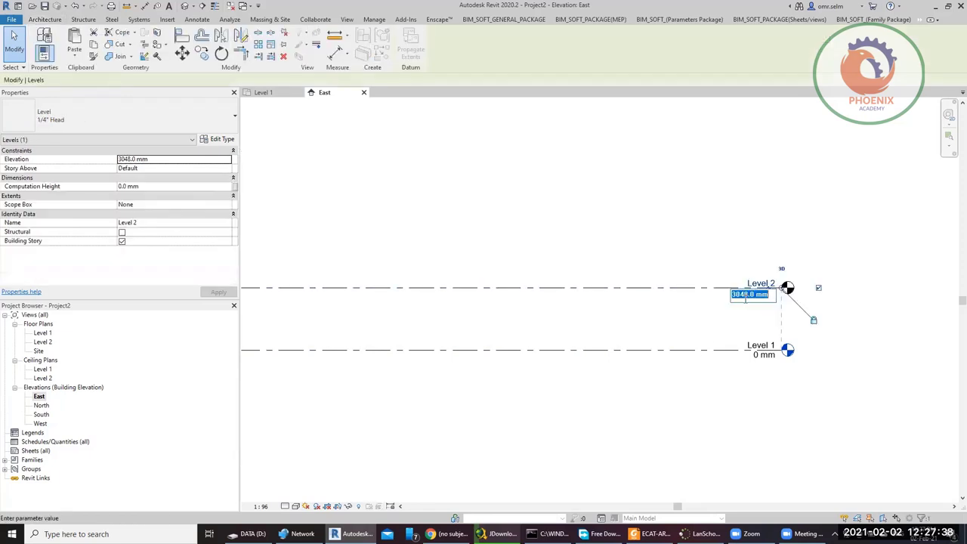
text(3000)
key(Return)
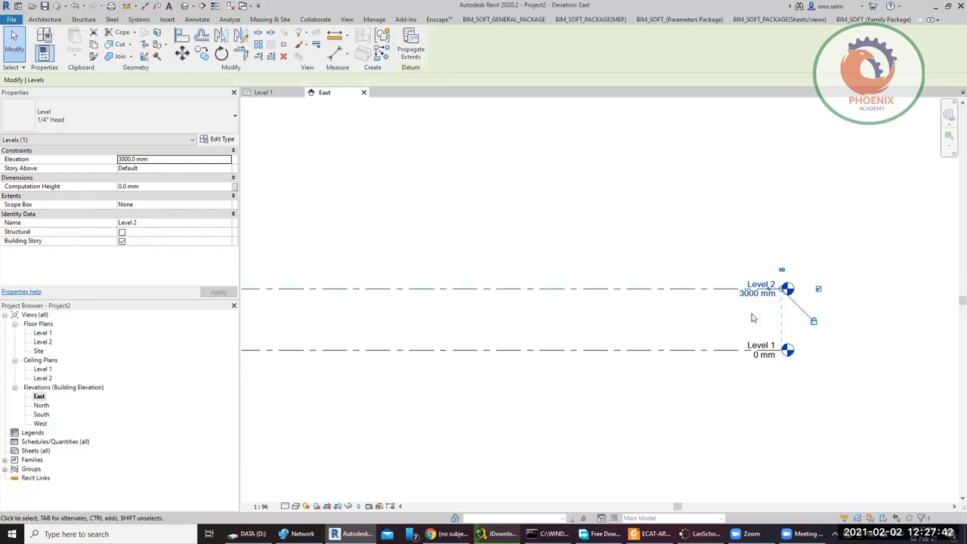
scroll(753, 318, down, 2)
click(604, 286)
scroll(579, 193, down, 1)
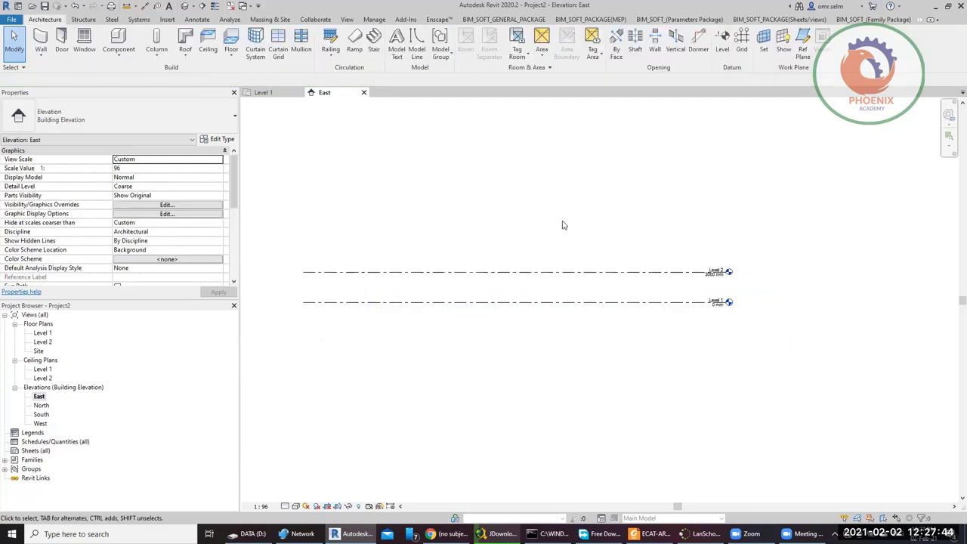
- Draw a level at -3000 mm, below Level 1, with both ends aligned to the existing levels
click(723, 47)
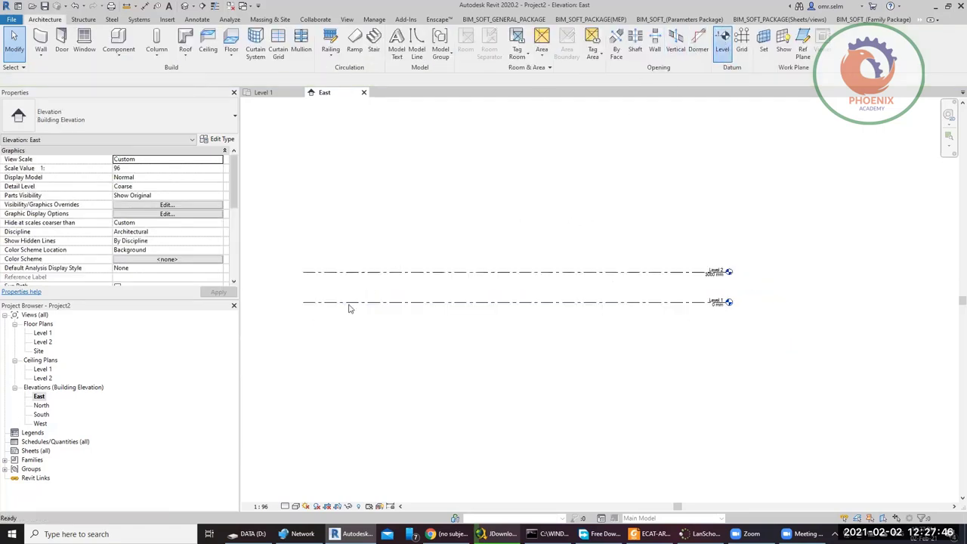
scroll(304, 341, up, 2)
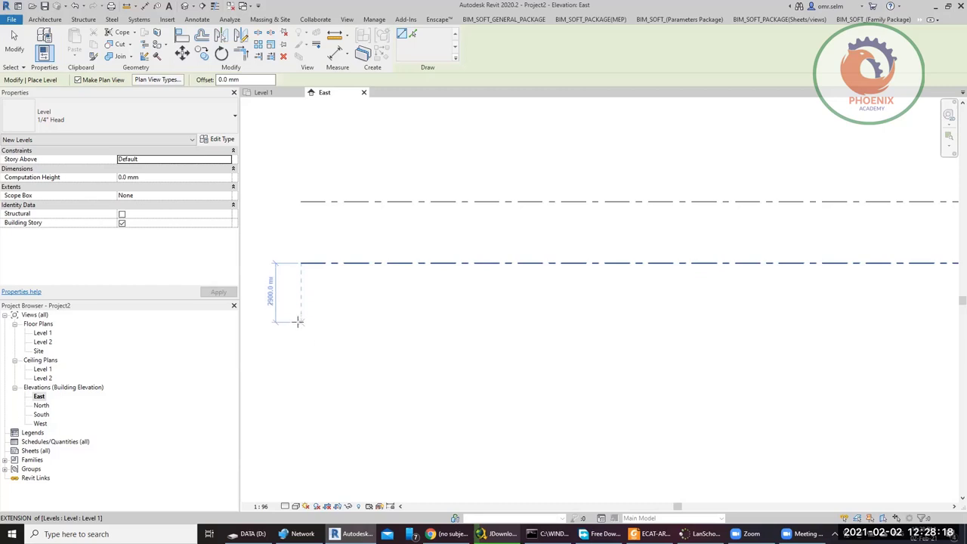
click(298, 324)
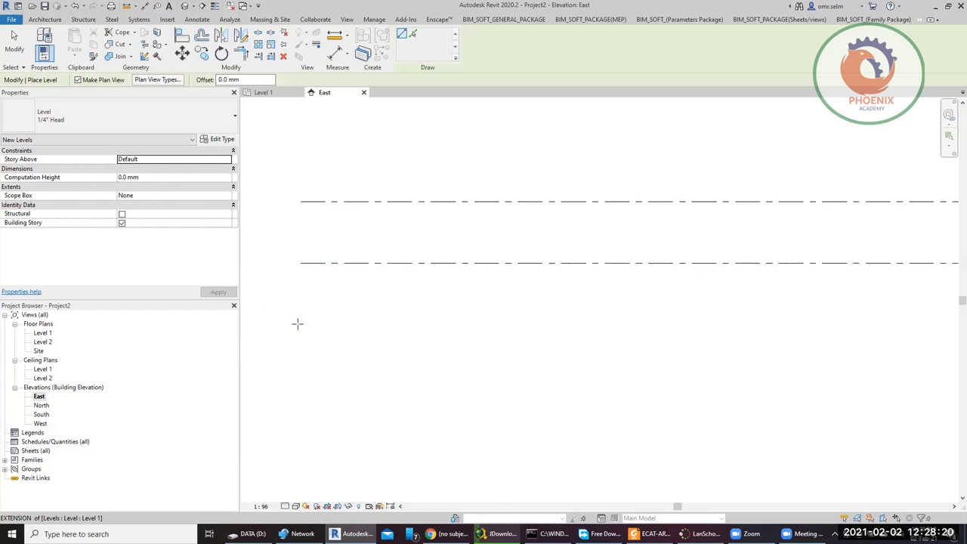
scroll(261, 341, down, 3)
scroll(642, 349, up, 3)
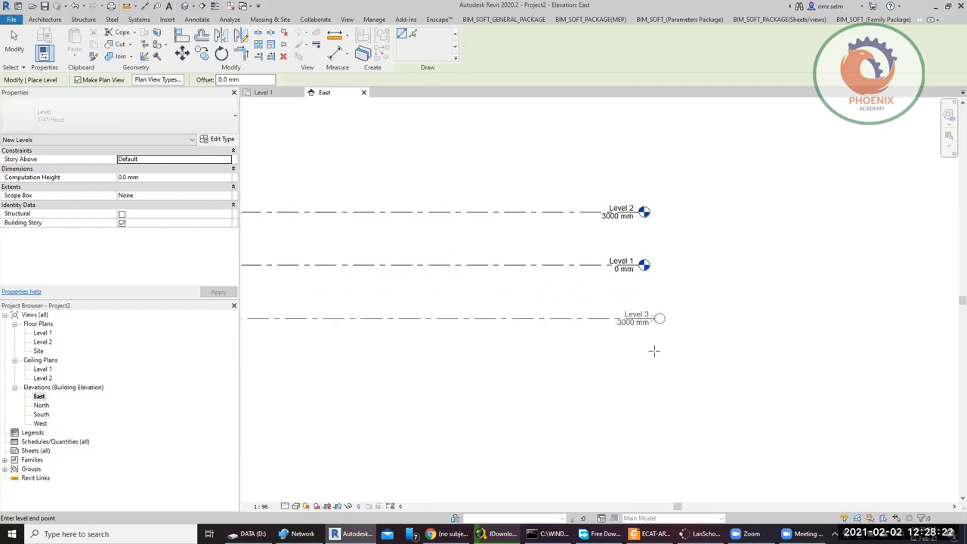
click(641, 346)
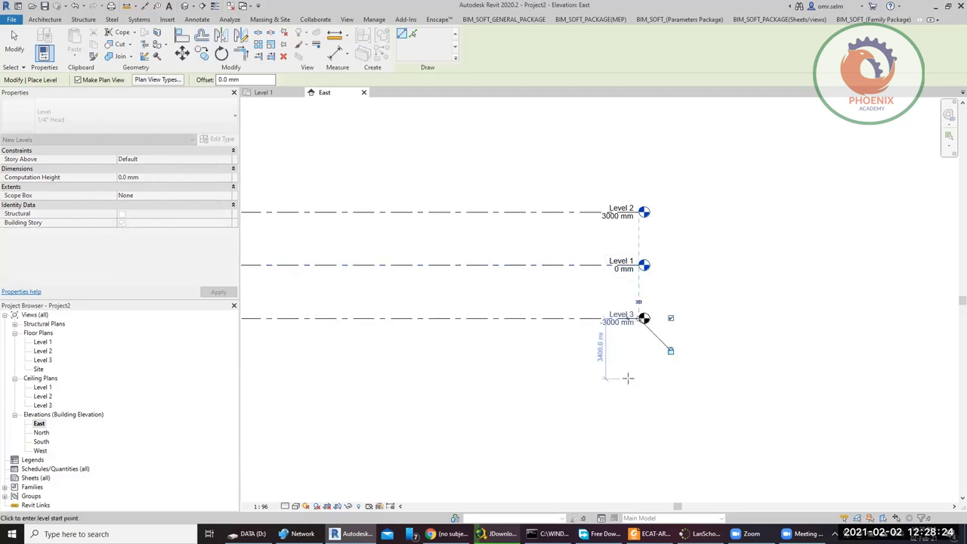
key(Escape)
key(Escape)
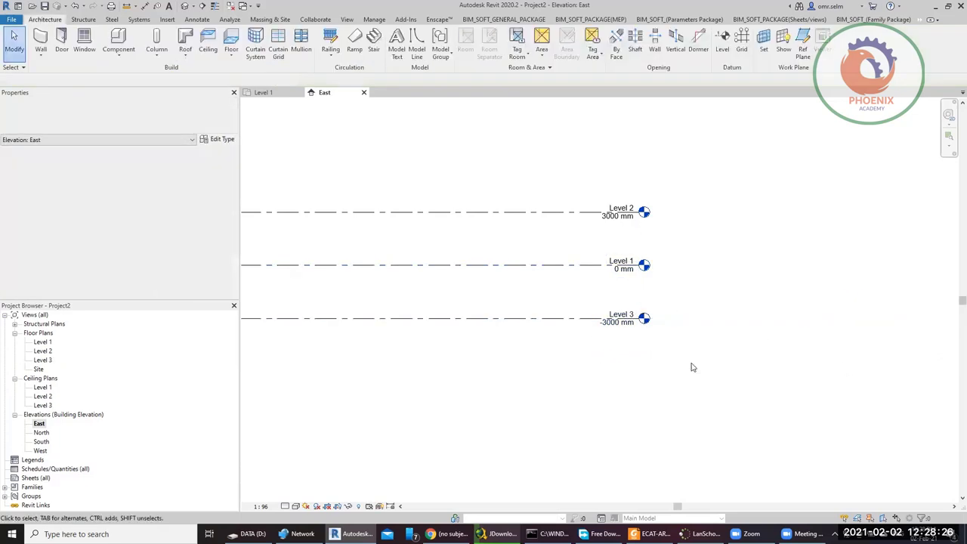
- Select the level at -3000 mm and inspect its head and end grip up close
click(622, 325)
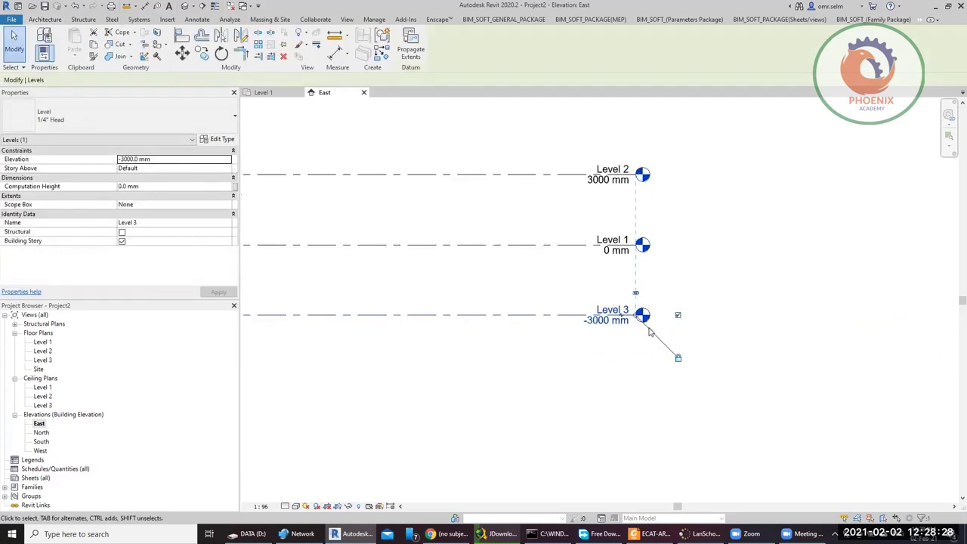
scroll(624, 325, up, 5)
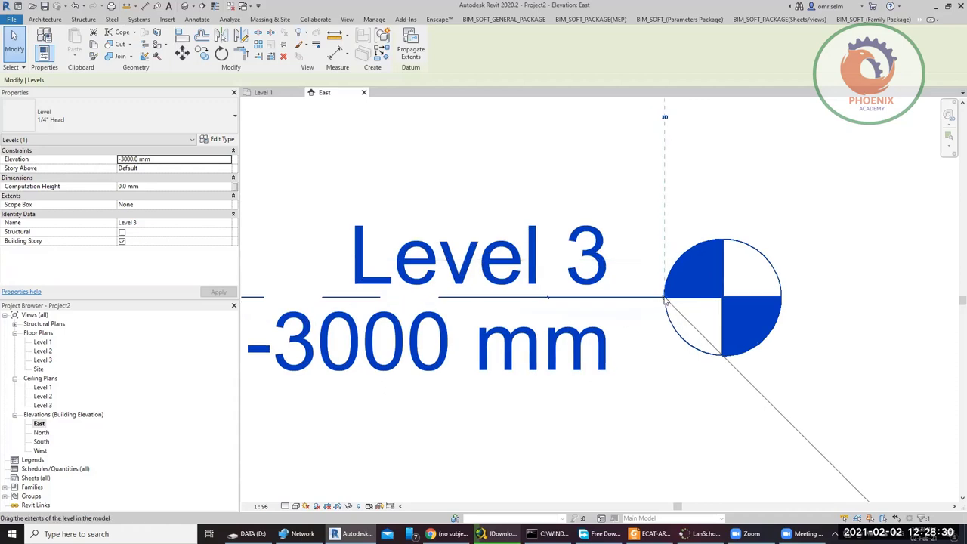
scroll(678, 396, down, 2)
scroll(676, 393, down, 2)
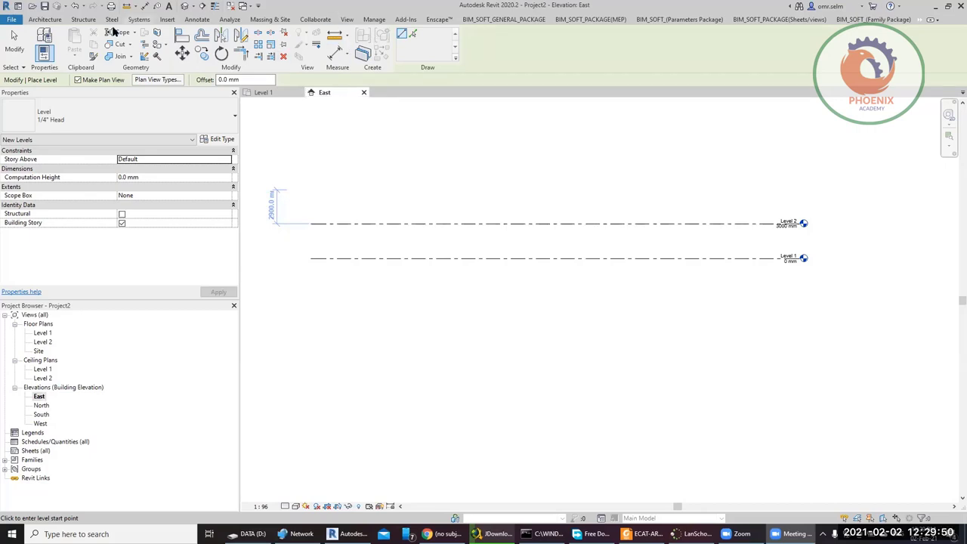
- Draw a level at -3300 mm, below Level 1, with both ends aligned to the existing levels
click(44, 19)
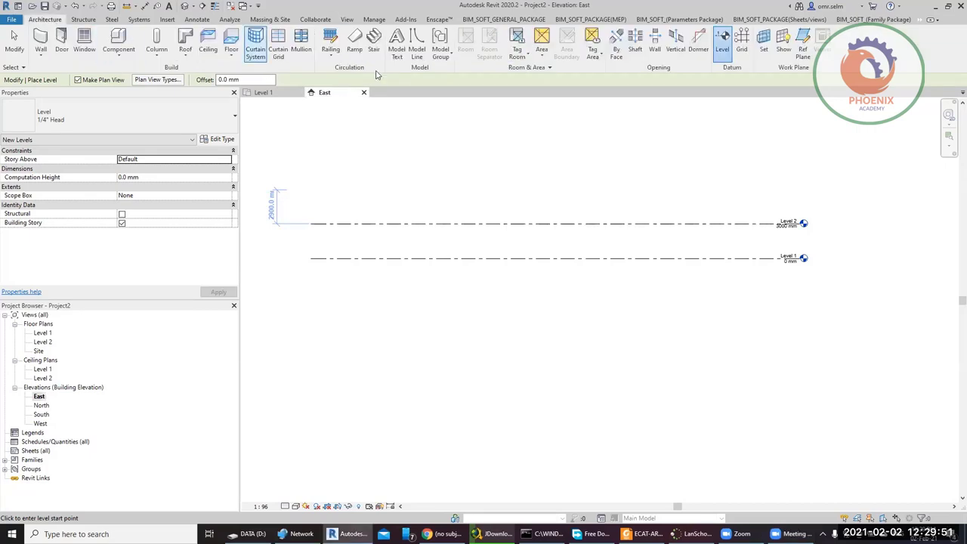
click(719, 47)
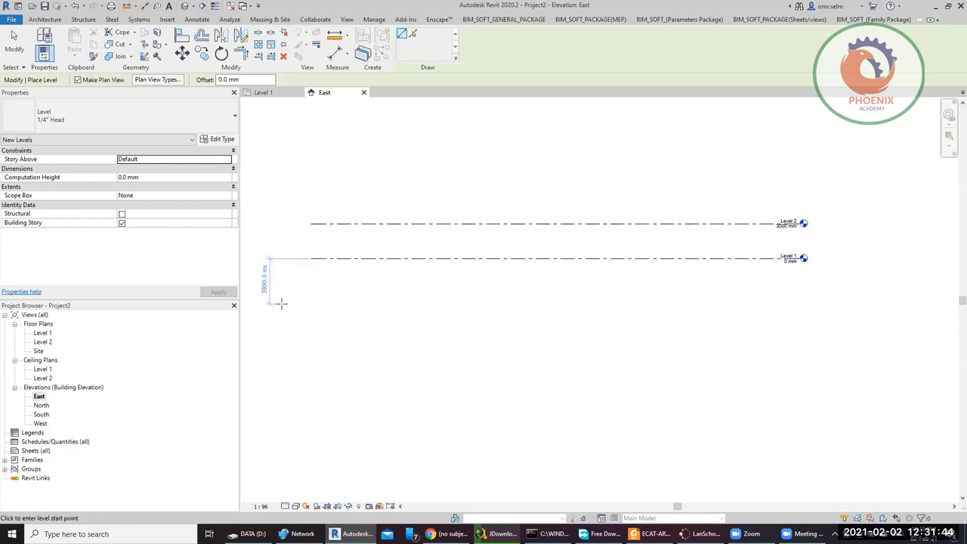
click(310, 296)
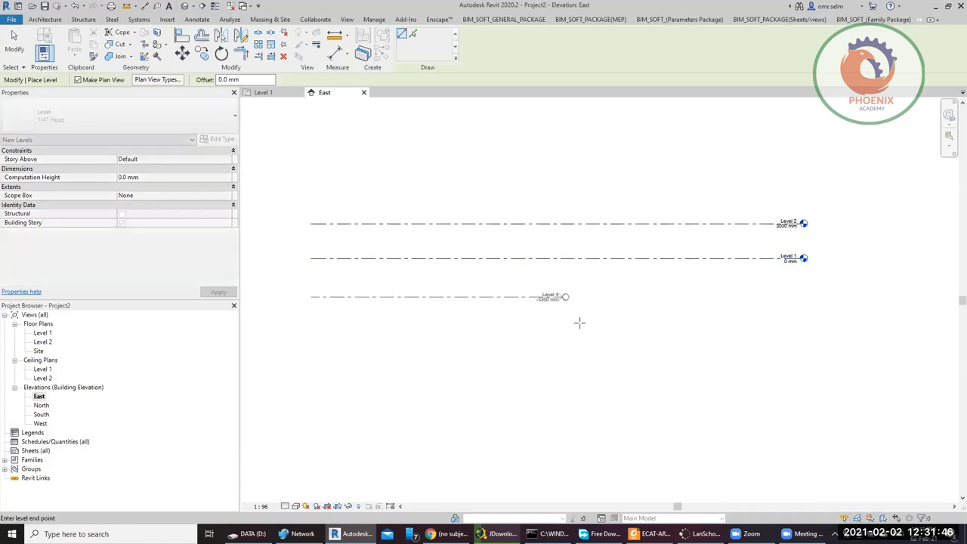
click(795, 312)
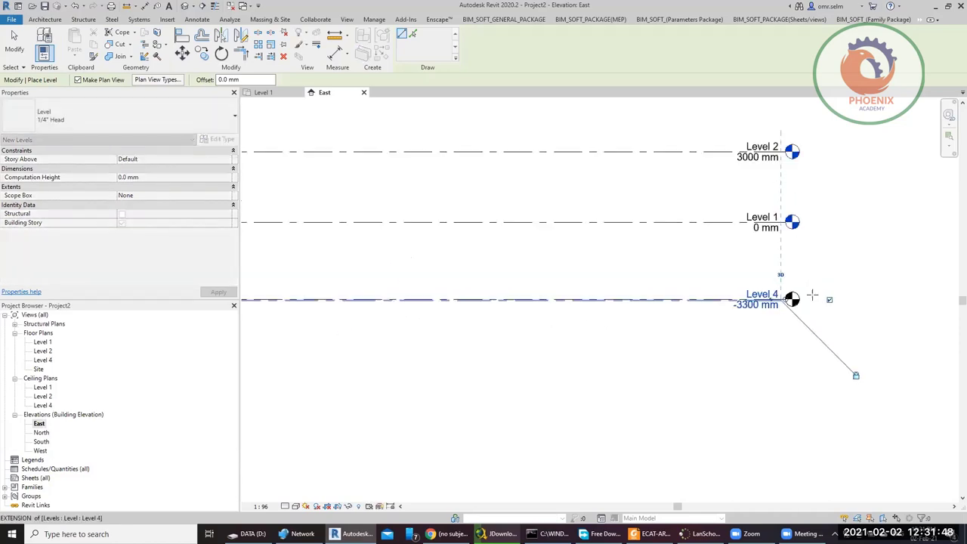
scroll(859, 283, up, 5)
key(Escape)
key(Escape)
- Rename the level at -3300 mm as basment, and rename its corresponding views as well
click(689, 262)
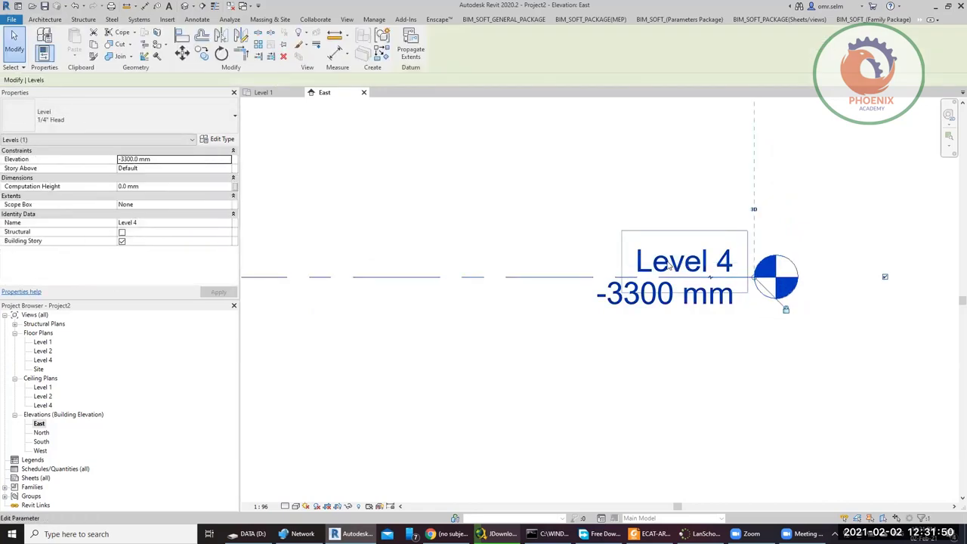
click(690, 264)
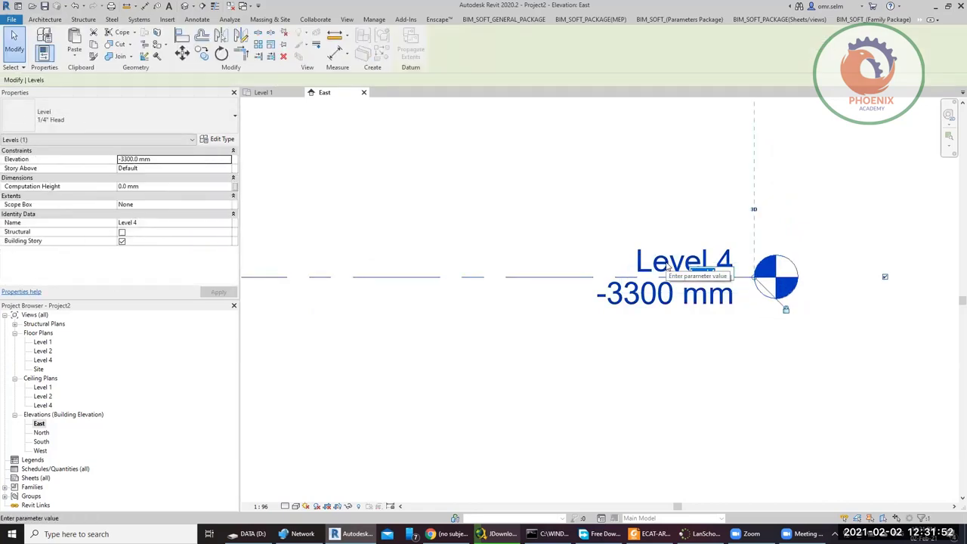
text(basm)
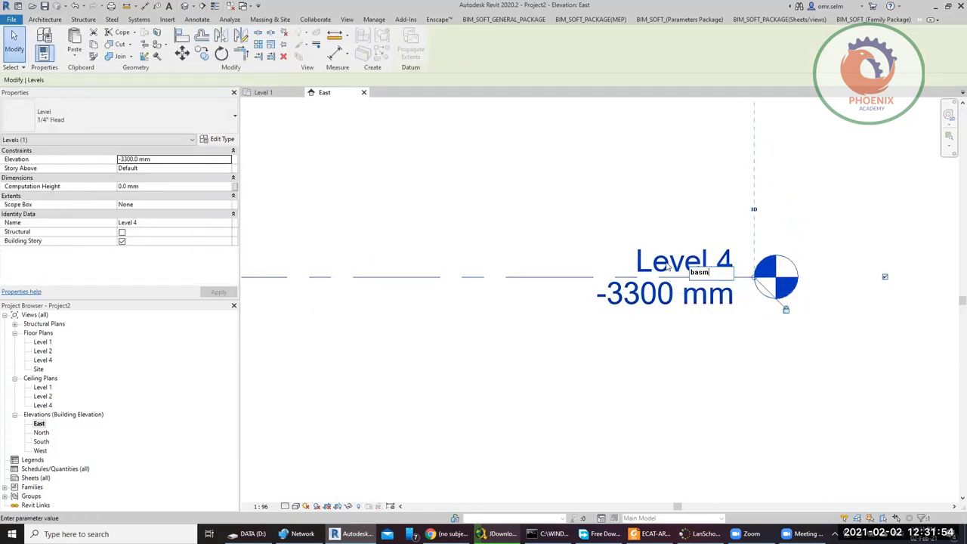
text(ent)
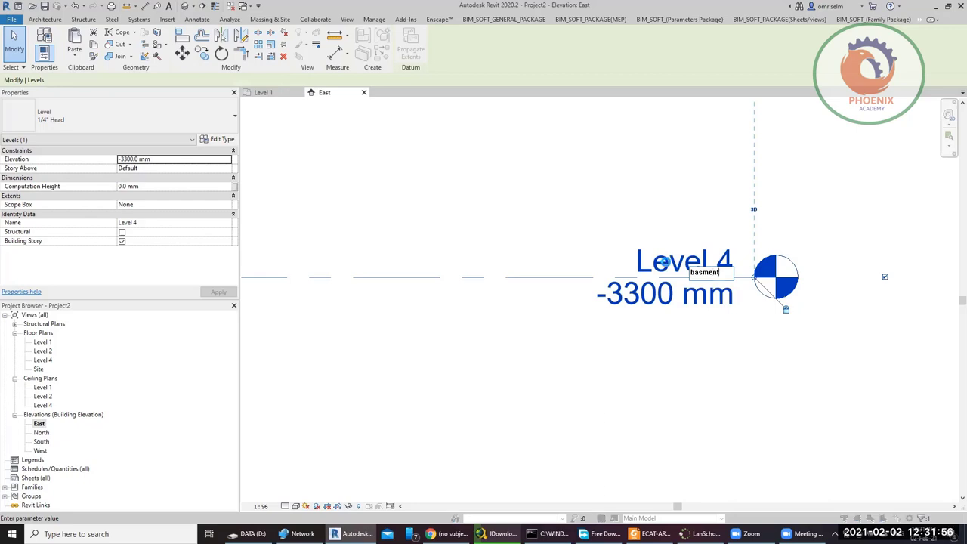
key(Return)
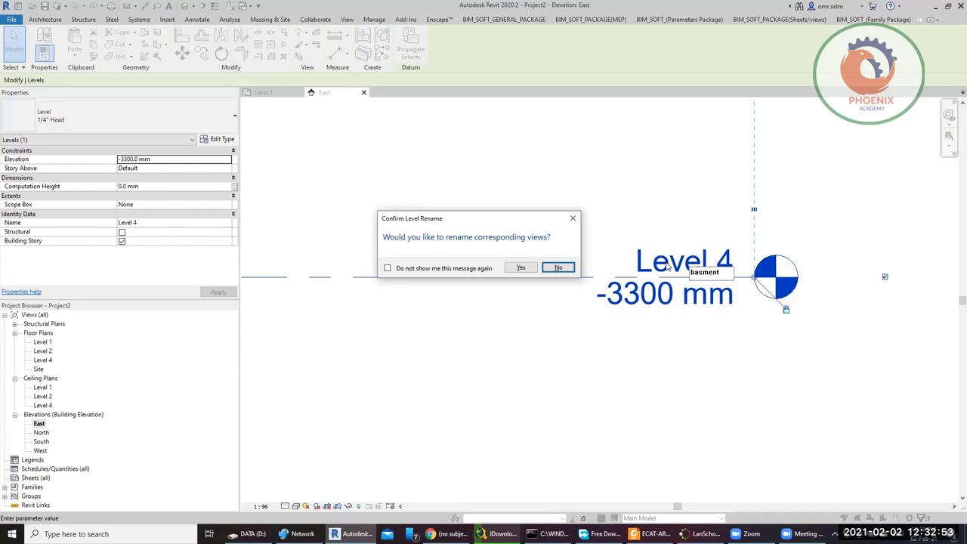
click(520, 268)
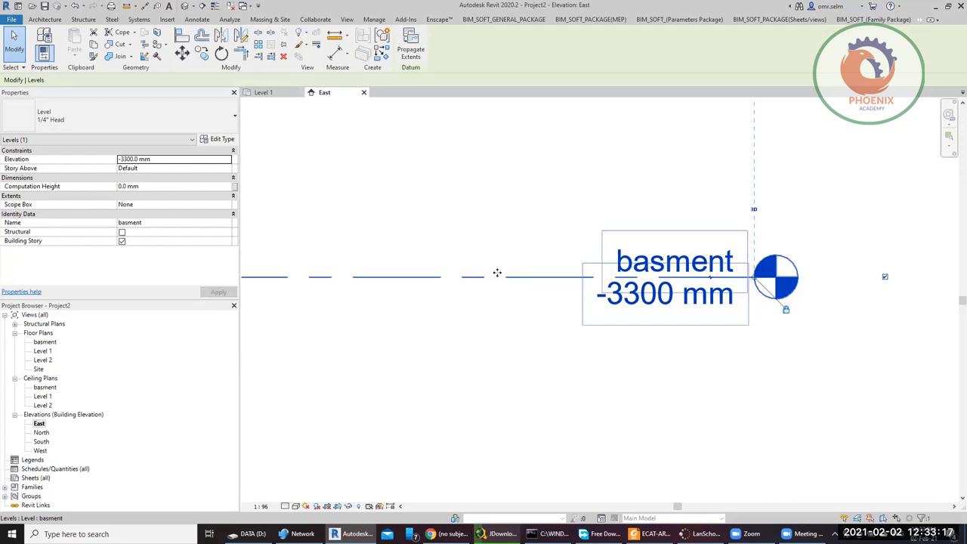
- Rename the basment level as basment 1, and rename its corresponding views as well
click(635, 266)
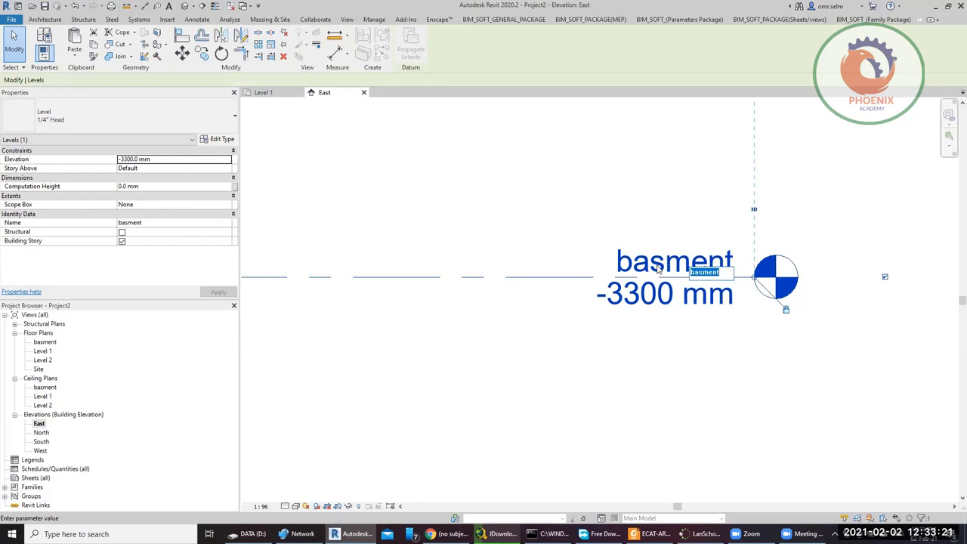
text(basment 1)
key(Return)
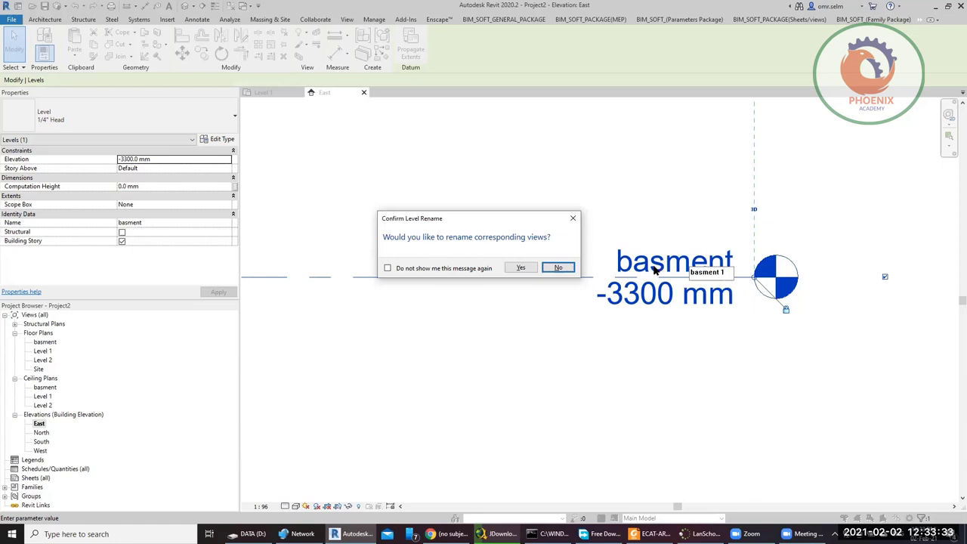
click(520, 267)
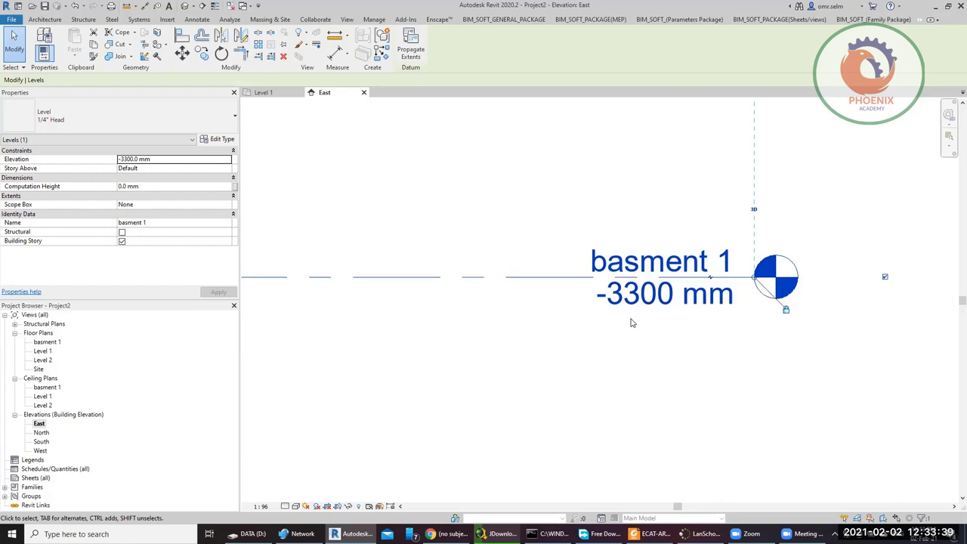
- Set the elevation of the basment 1 level to -5300 mm and deselect it
click(632, 310)
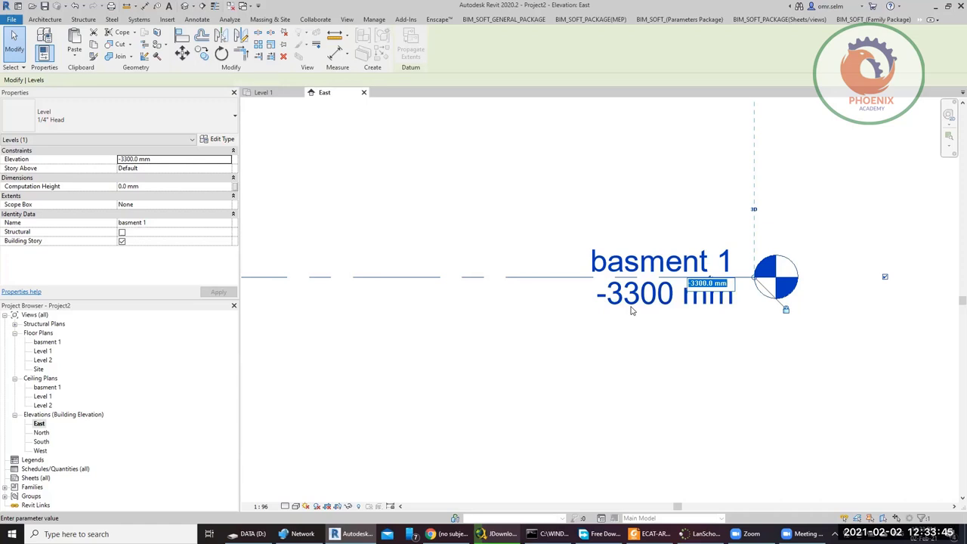
click(692, 284)
key(BackSpace)
text(5)
key(Return)
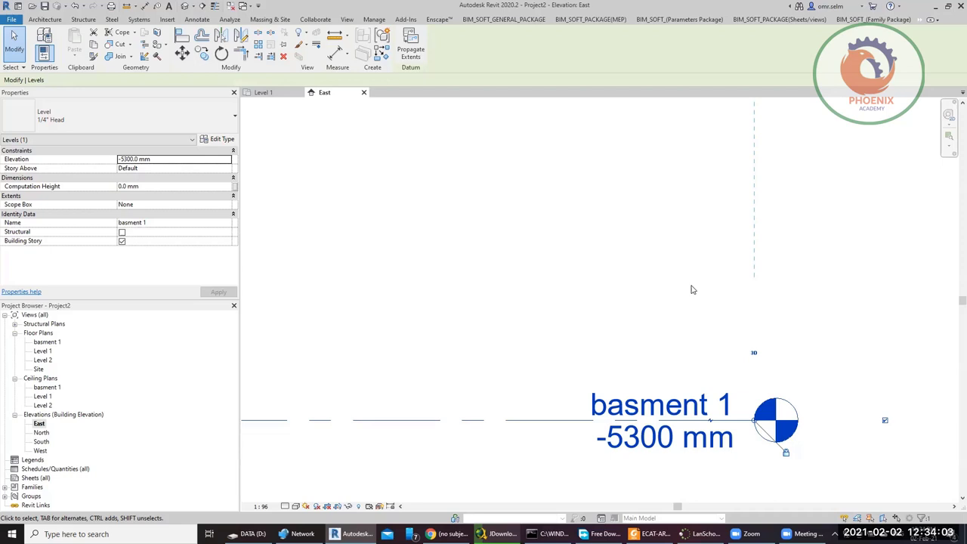
scroll(698, 292, down, 4)
click(664, 297)
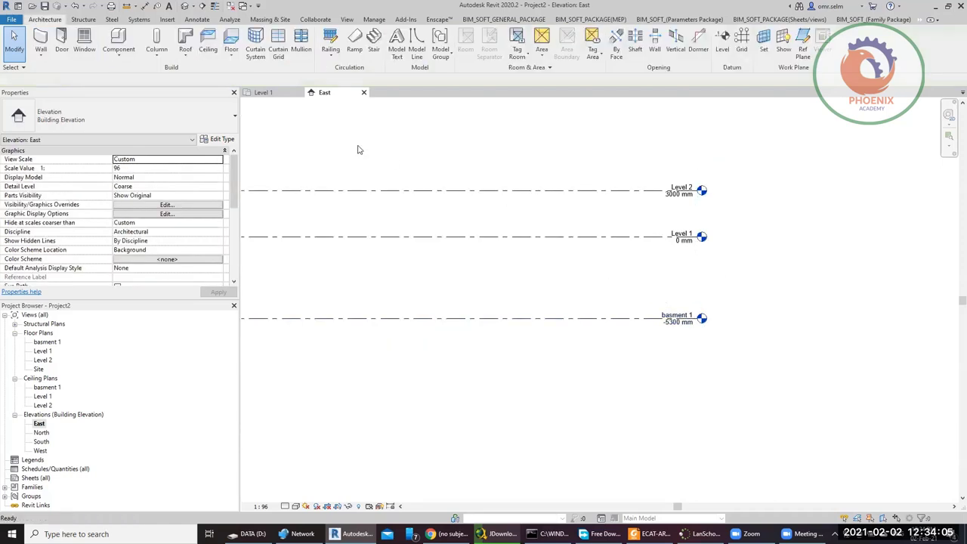
- Start placing a new level with plan views limited to Floor Plan and Structural Plan, leaving out Ceiling Plan
click(724, 41)
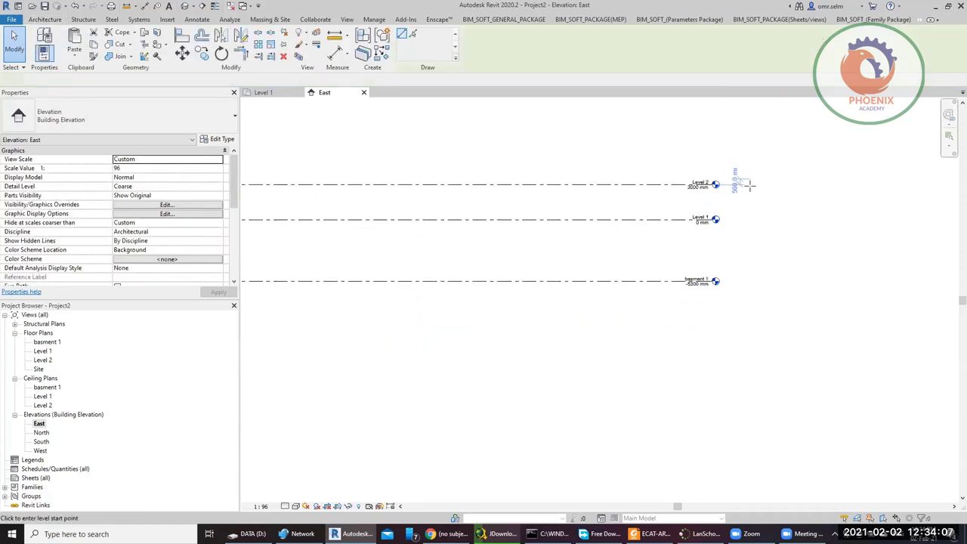
scroll(748, 182, down, 3)
scroll(303, 194, up, 1)
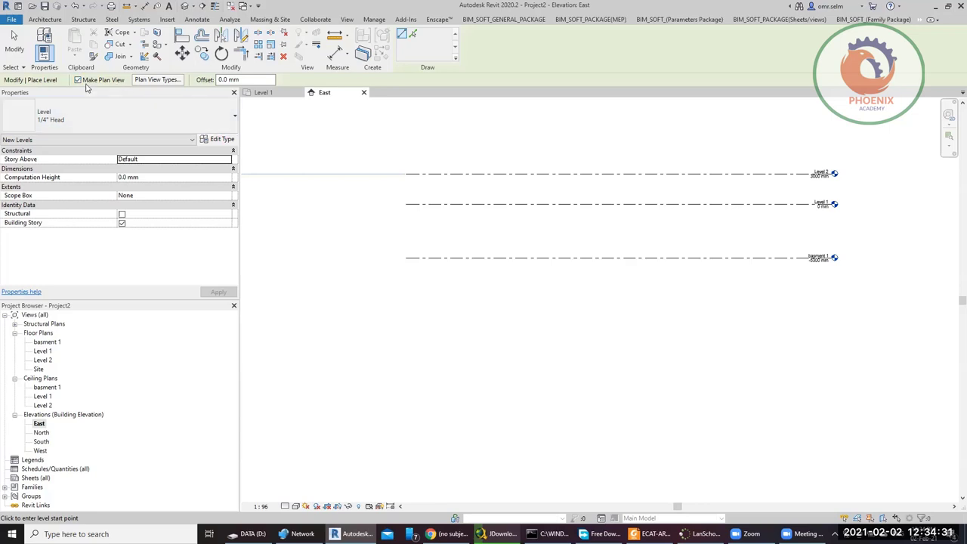
click(155, 81)
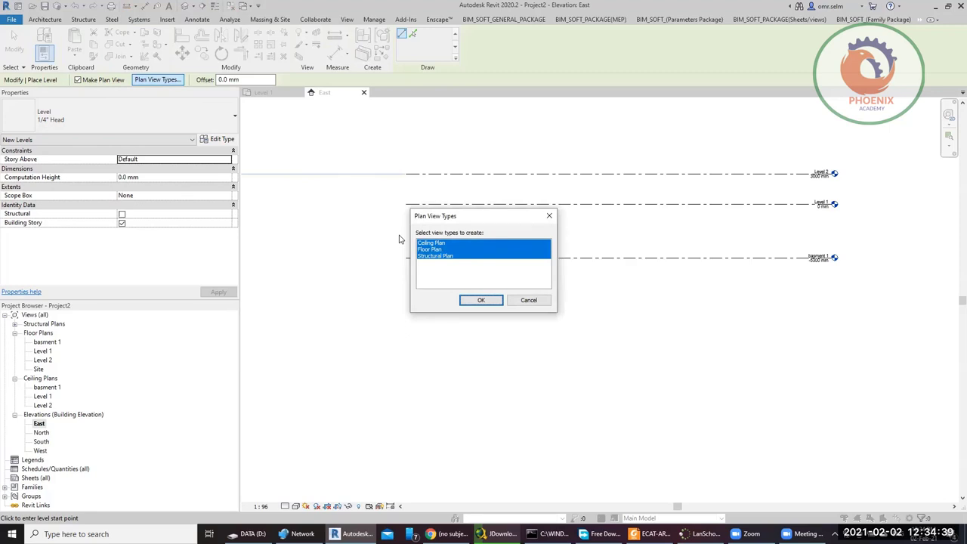
click(437, 243)
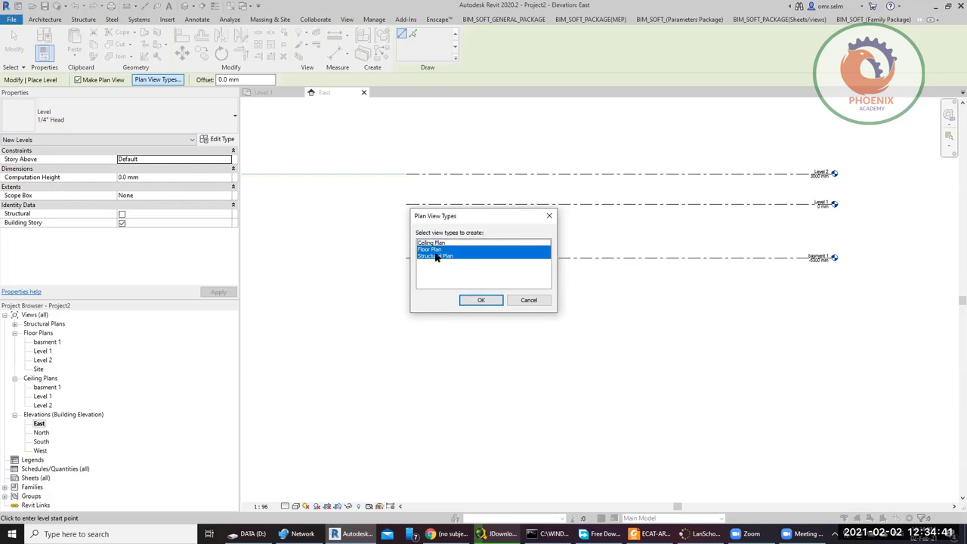
click(468, 300)
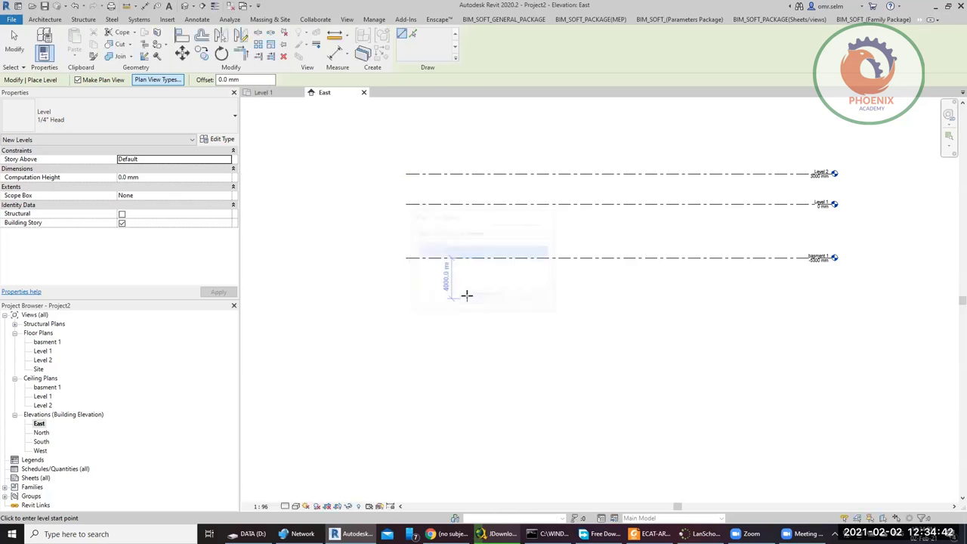
- Draw a level at -9300 mm, 4000 mm below basment 1, with both ends aligned to the existing levels
click(405, 293)
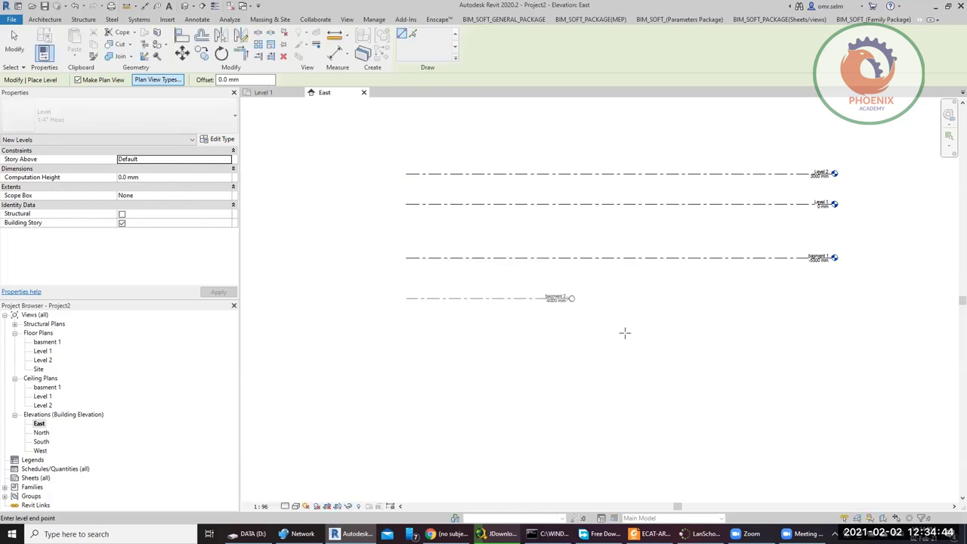
click(830, 347)
key(Escape)
key(Escape)
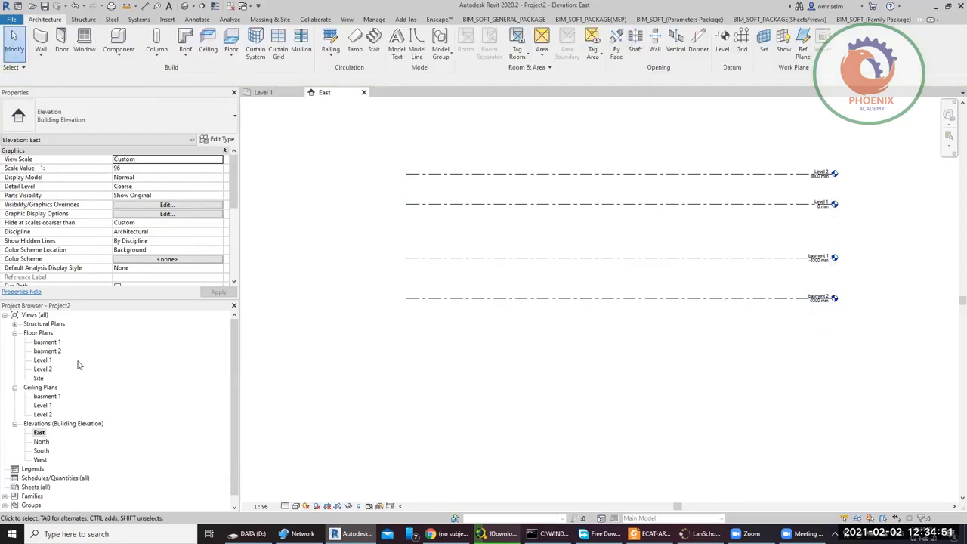
- Check which floor, structural and ceiling plan views exist for the basment 2 level
scroll(885, 301, up, 3)
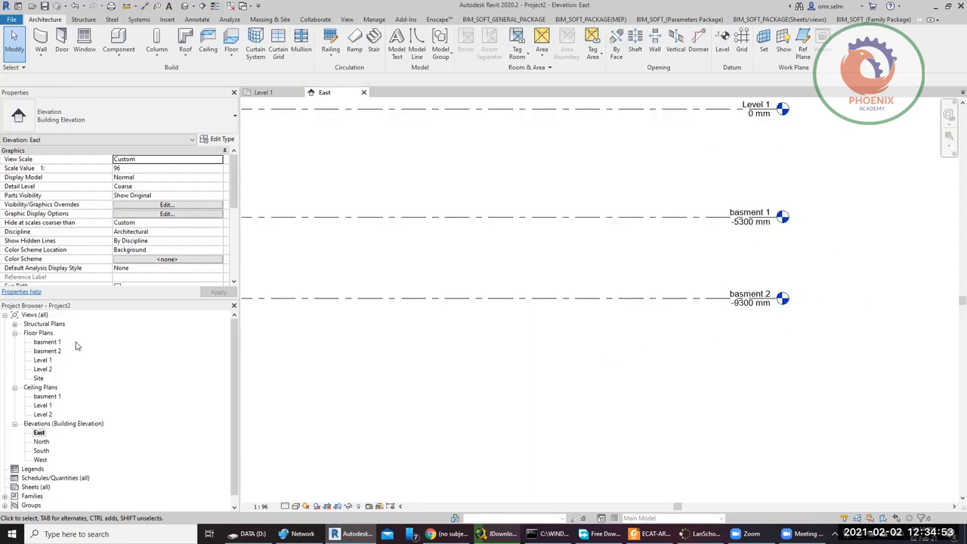
click(51, 352)
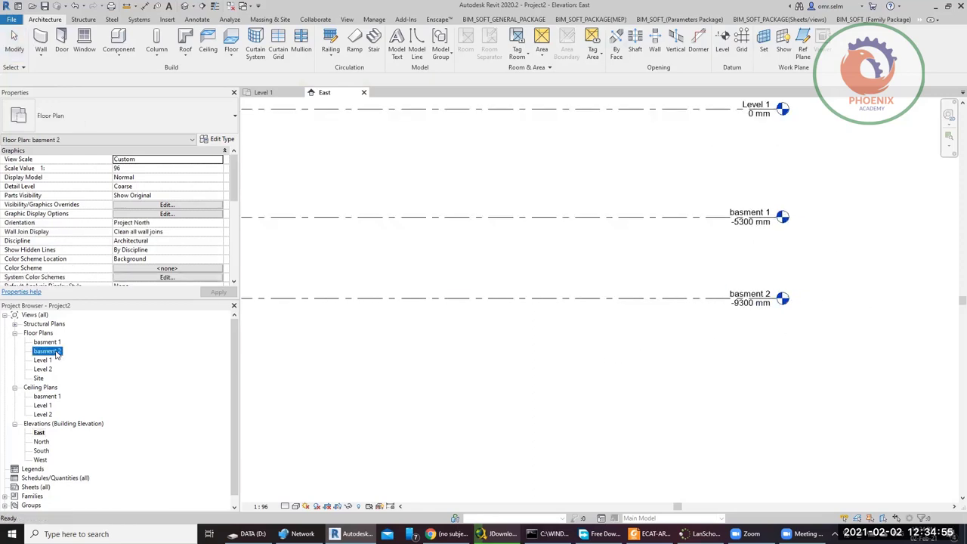
double_click(53, 324)
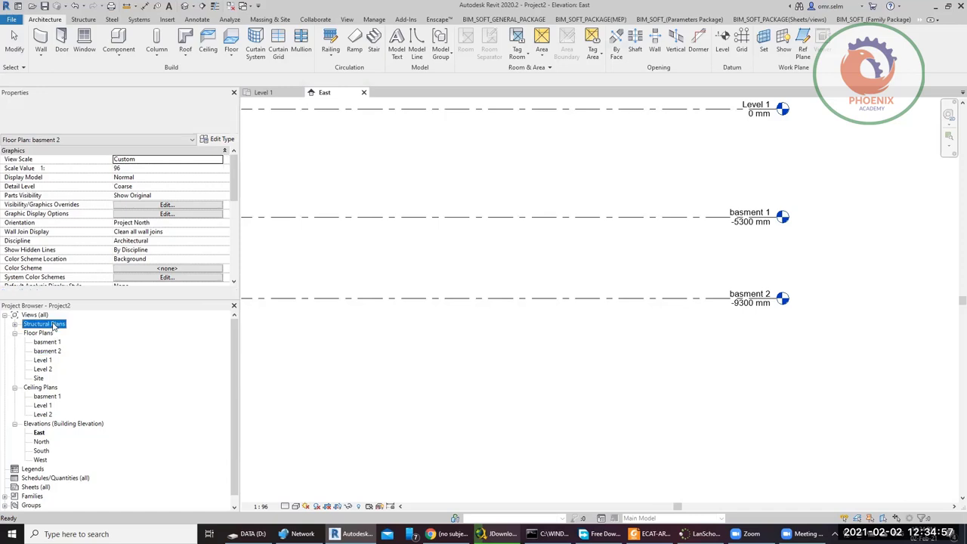
click(51, 343)
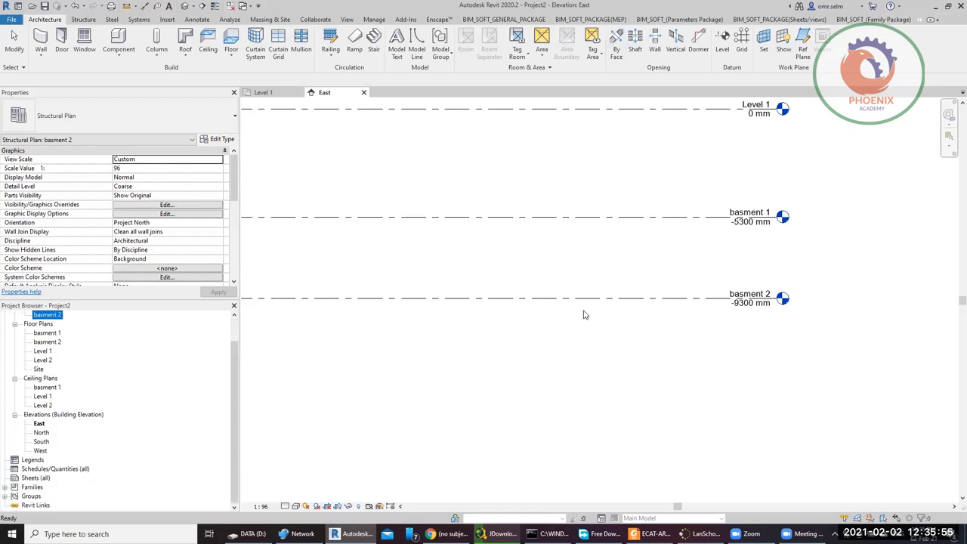
- Draw a level at 6900 mm, 3900 mm above Level 2, with both ends aligned to the existing levels
scroll(578, 317, down, 4)
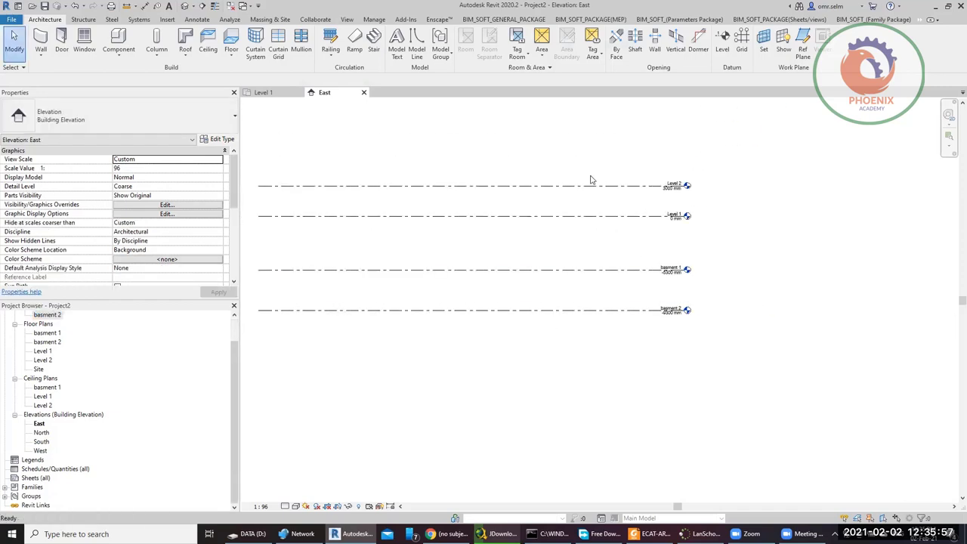
scroll(603, 174, down, 2)
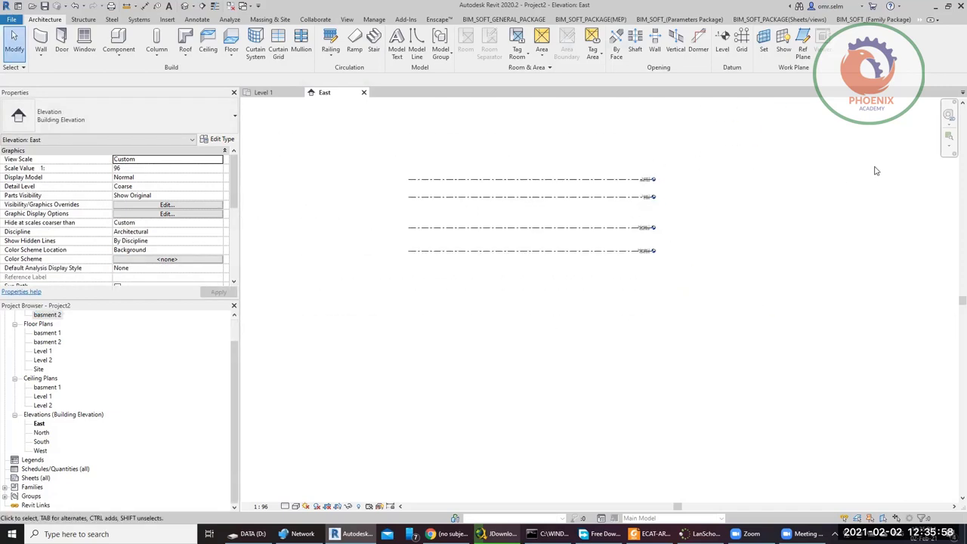
click(721, 45)
scroll(471, 138, up, 5)
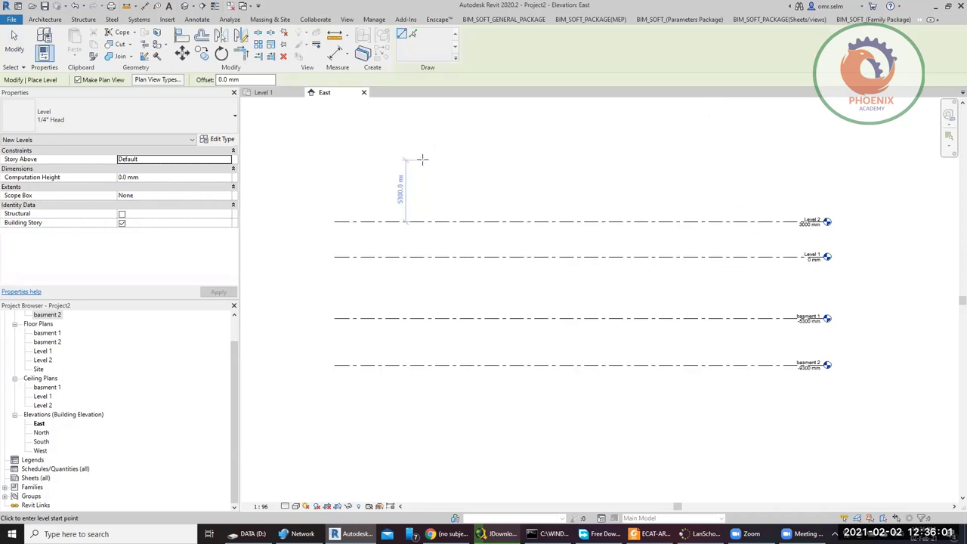
middle_drag(461, 202, 477, 213)
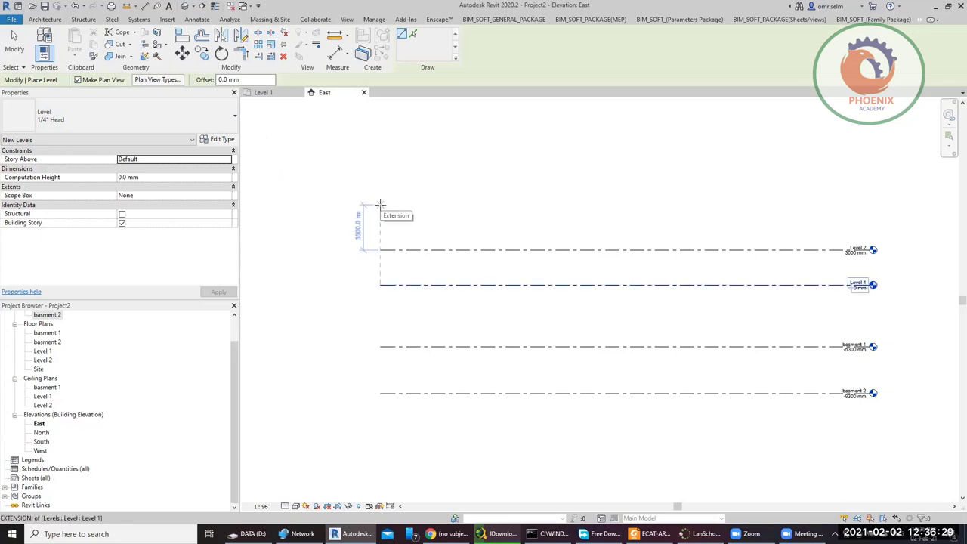
click(380, 204)
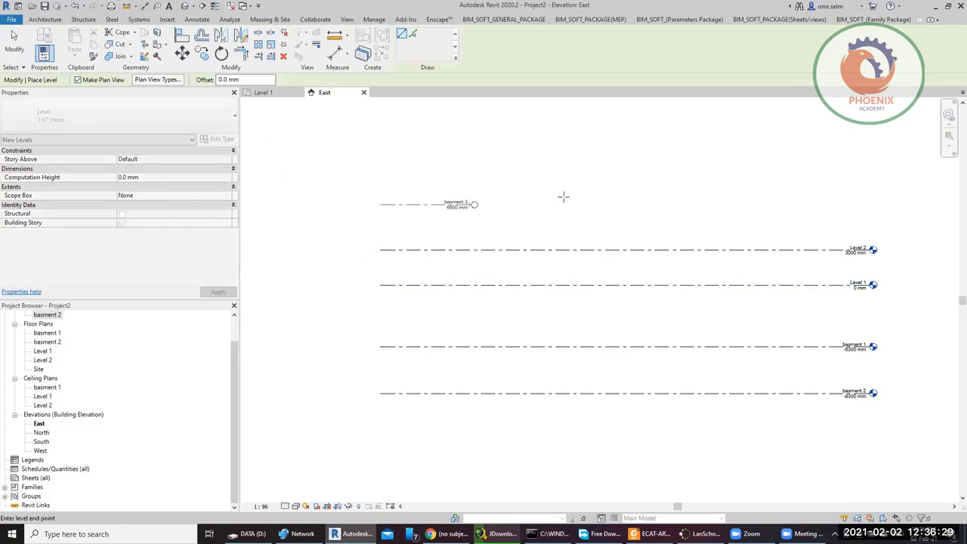
click(869, 213)
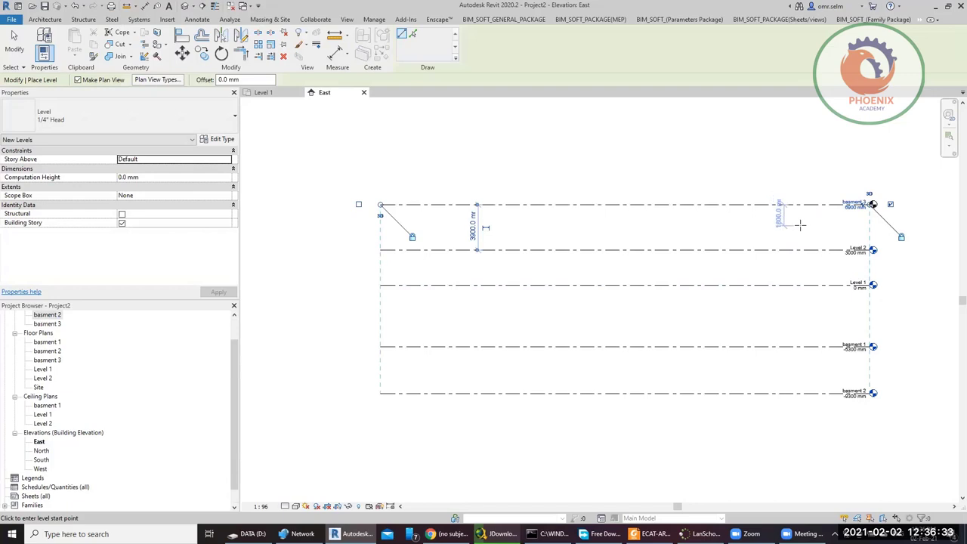
key(Escape)
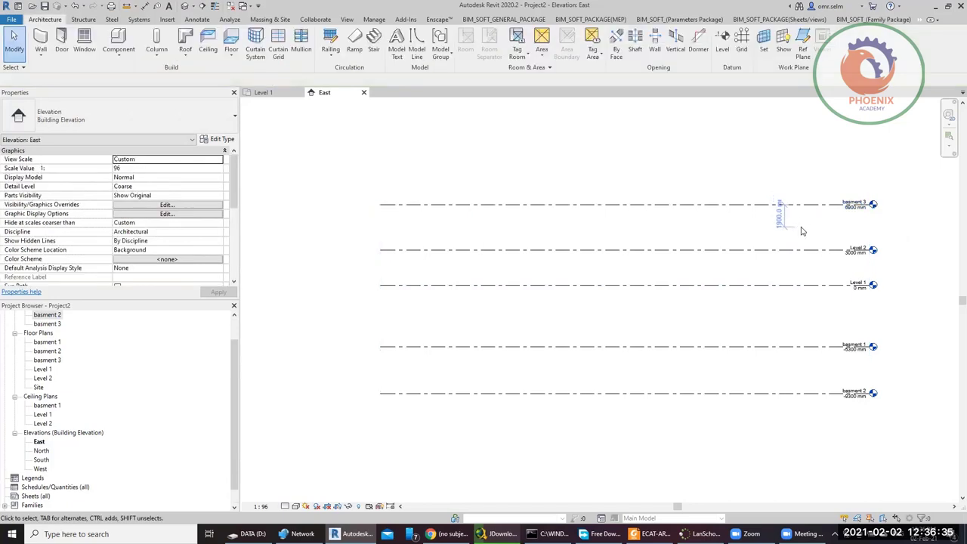
- Rename the level at 6900 mm as level 3 without renaming its corresponding views
scroll(802, 231, up, 3)
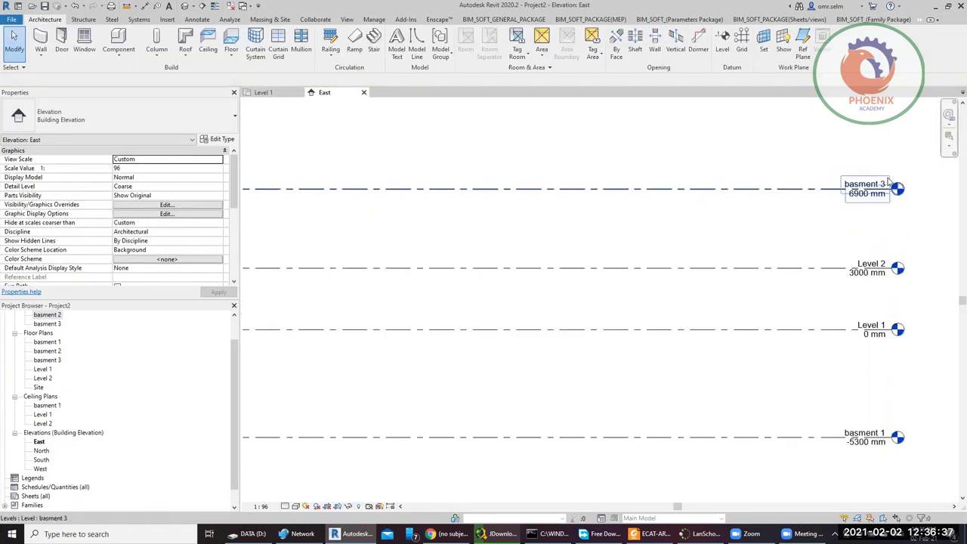
double_click(859, 183)
text(le)
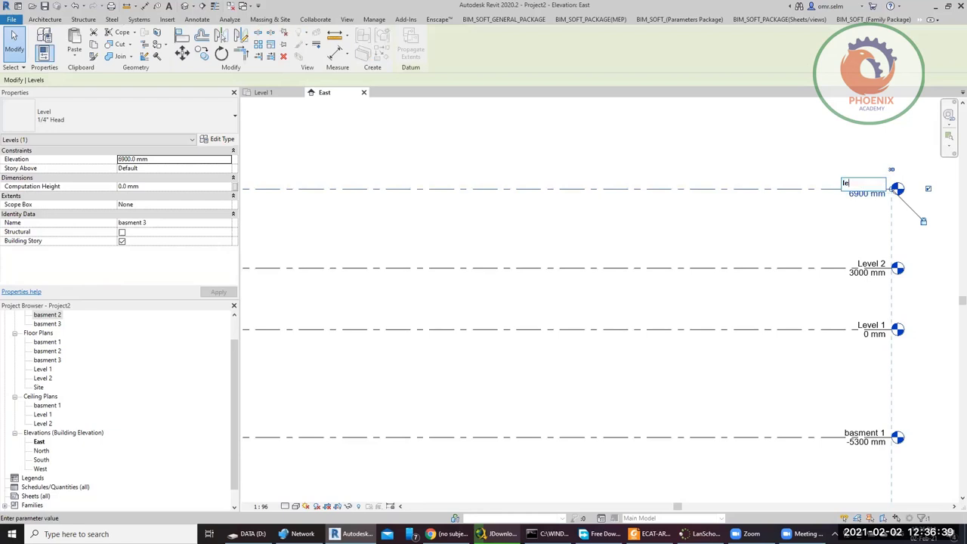
text(vel 3)
key(Return)
key(Return)
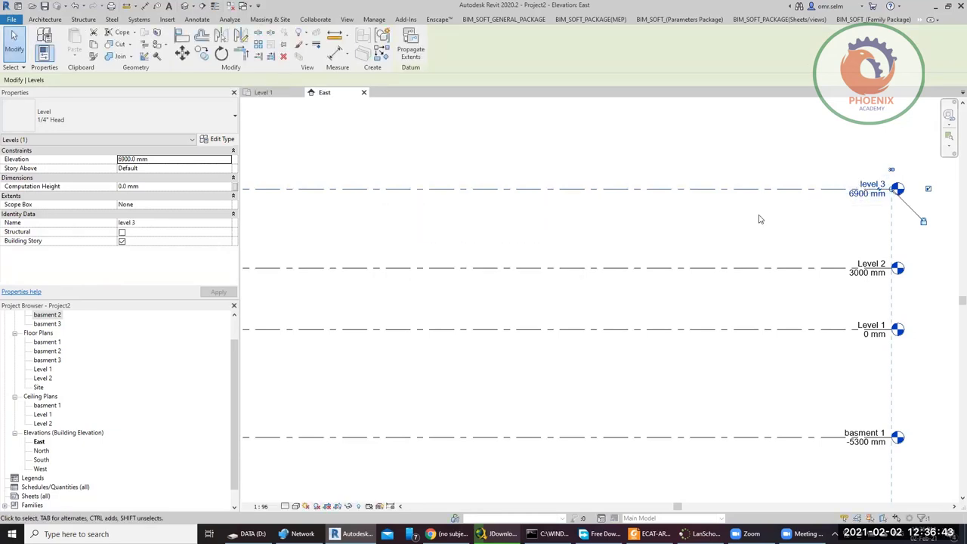
- Shorten the name of the level at 6900 mm to lev 3 and deselect it
click(873, 189)
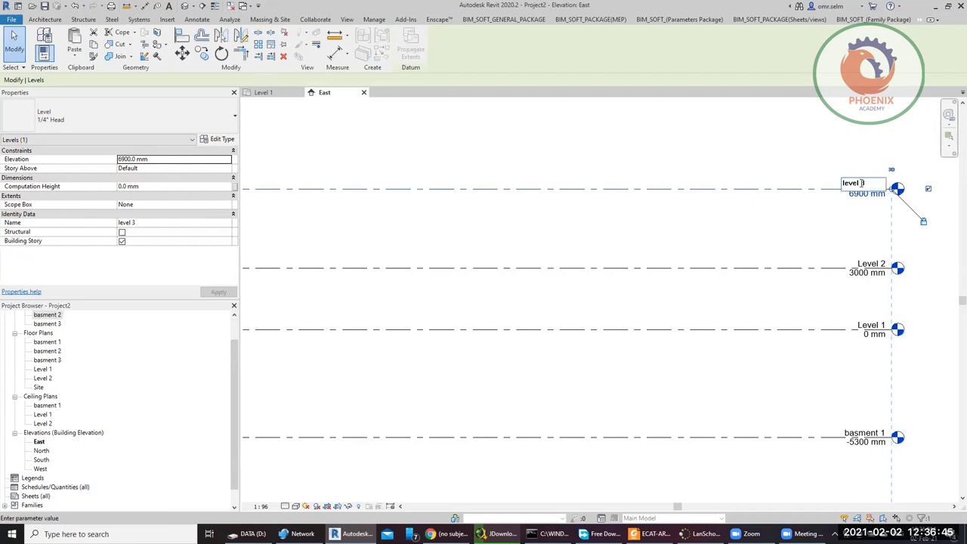
click(816, 171)
click(868, 184)
drag(863, 184, 840, 185)
key(BackSpace)
text(lev)
key(Return)
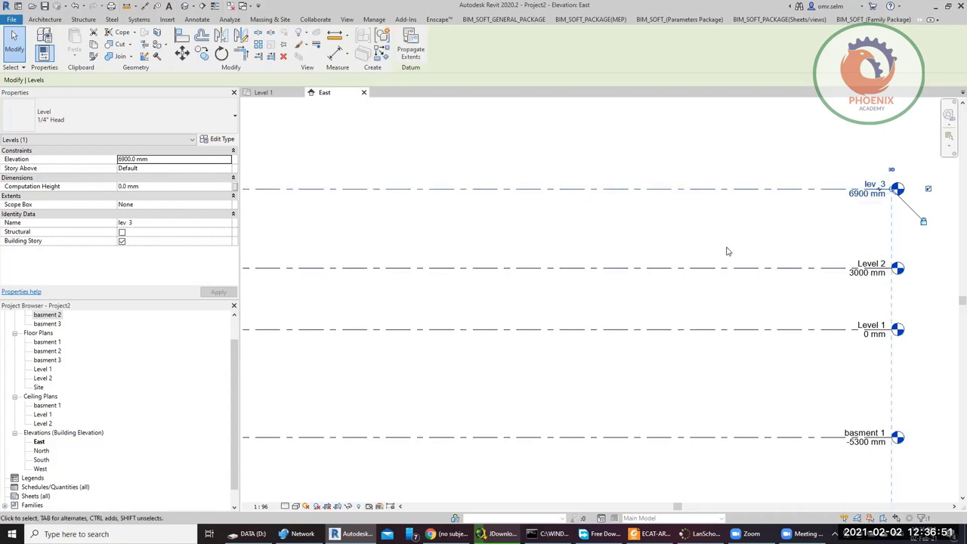
click(688, 201)
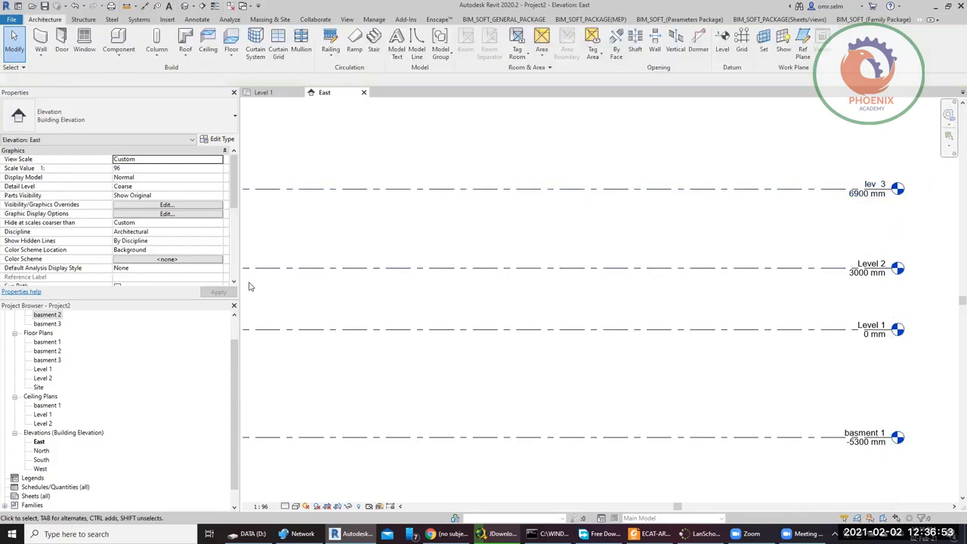
- Rename the basment 3 floor plan view as level 3
scroll(657, 234, down, 2)
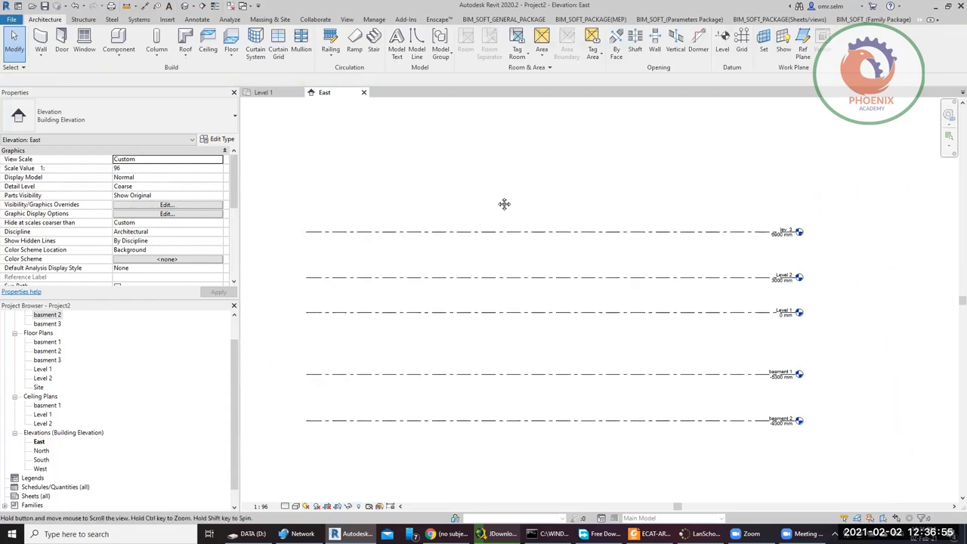
click(47, 361)
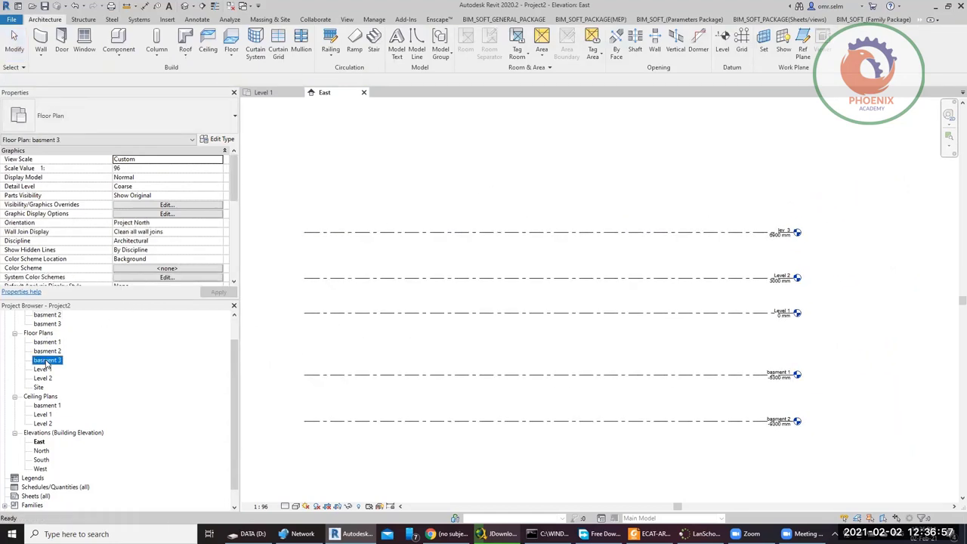
right_click(48, 361)
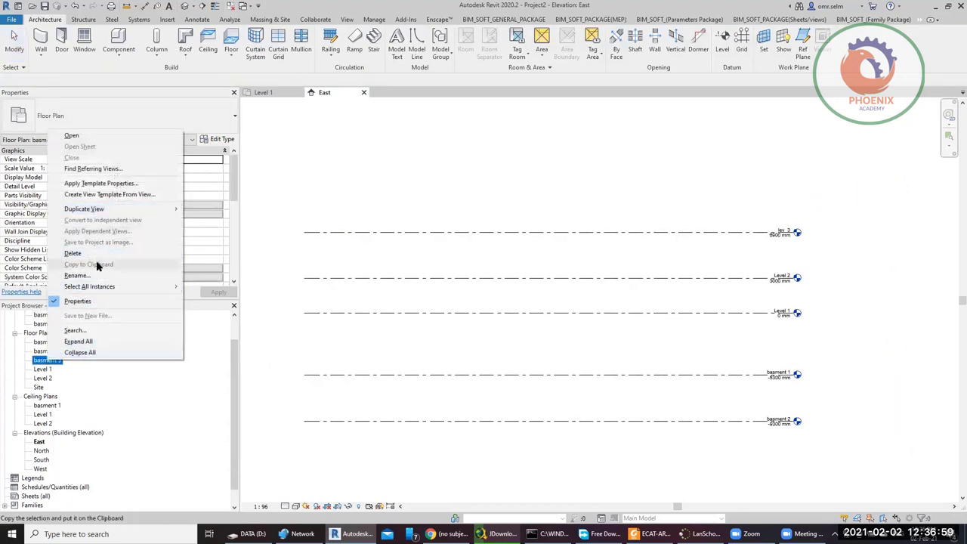
click(76, 274)
text(level 3)
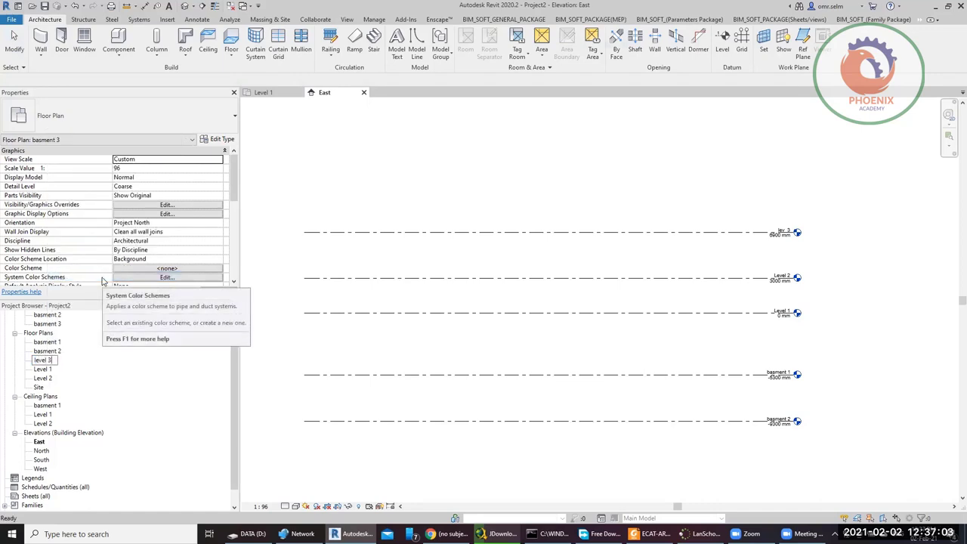
key(Return)
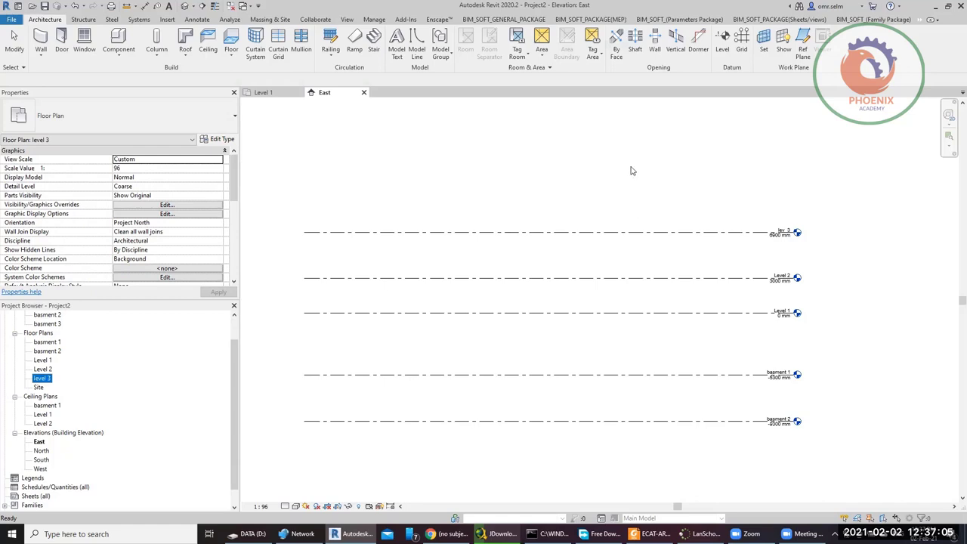
- Set the elevation of lev 3 to 6000 mm and deselect the level
click(633, 178)
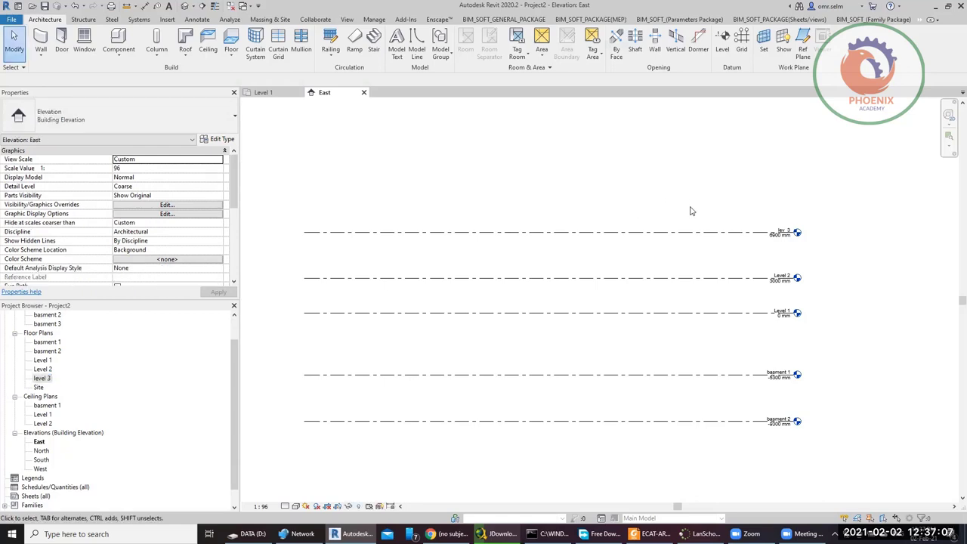
middle_drag(665, 217, 667, 255)
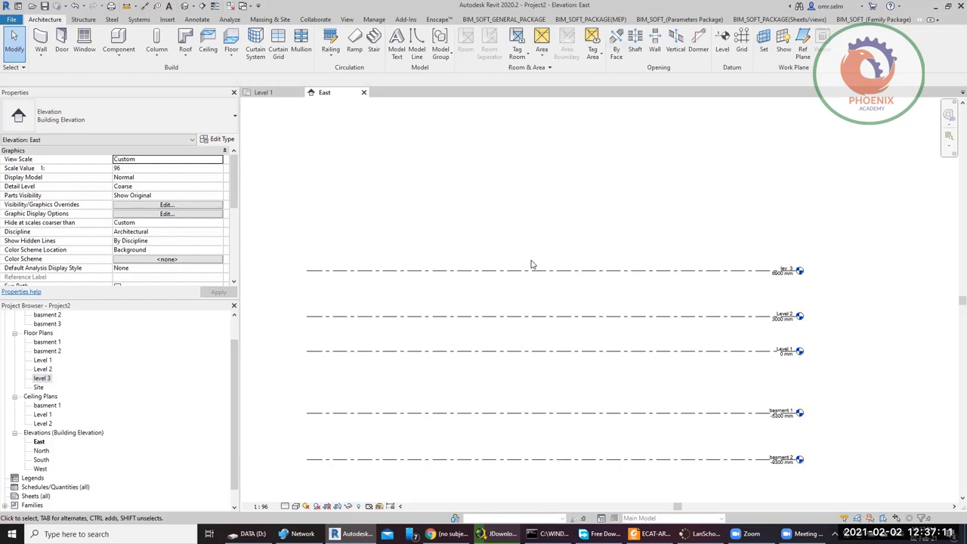
click(602, 275)
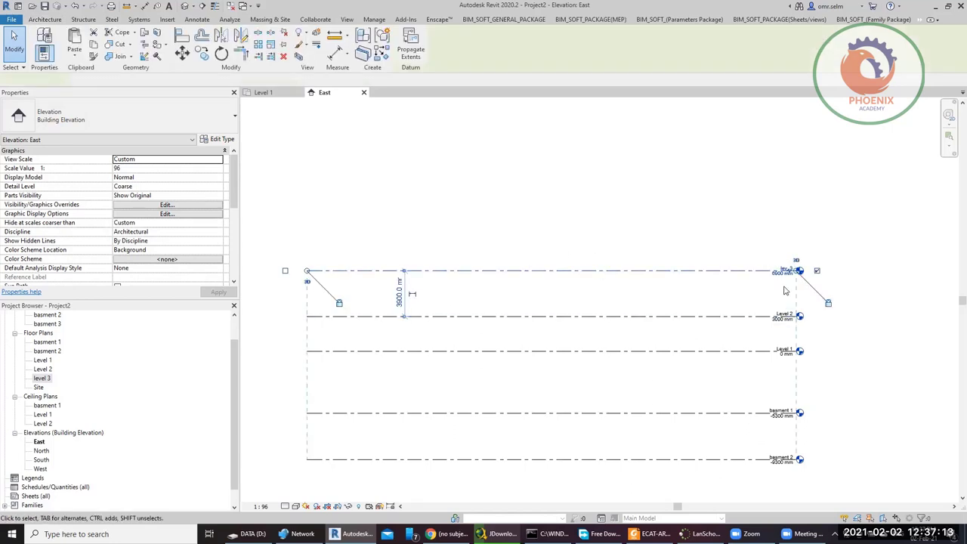
scroll(782, 264, up, 5)
click(782, 265)
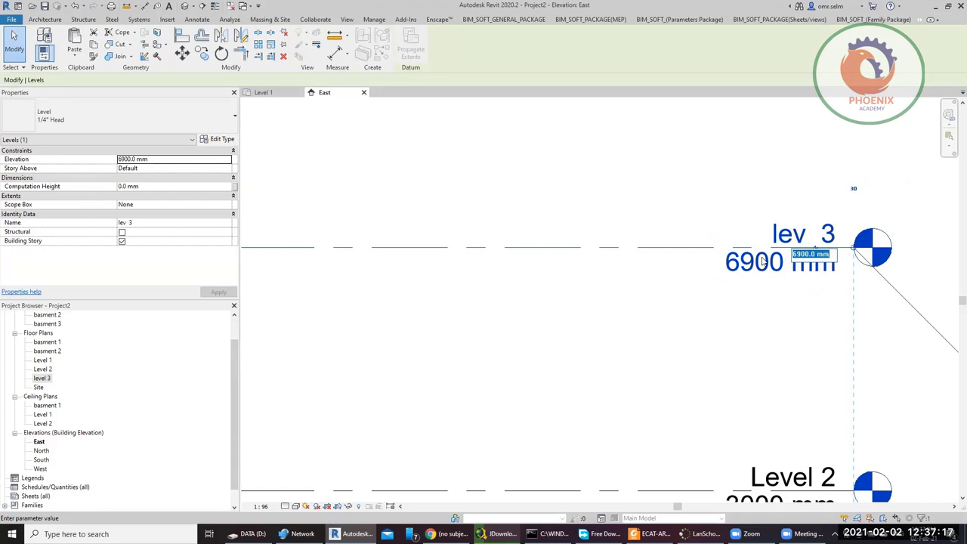
text(6000)
key(Return)
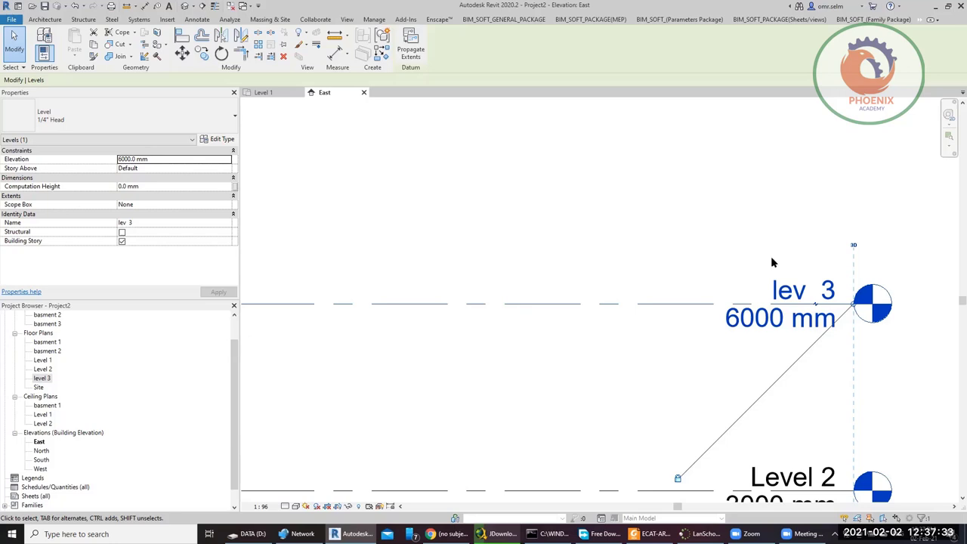
click(665, 249)
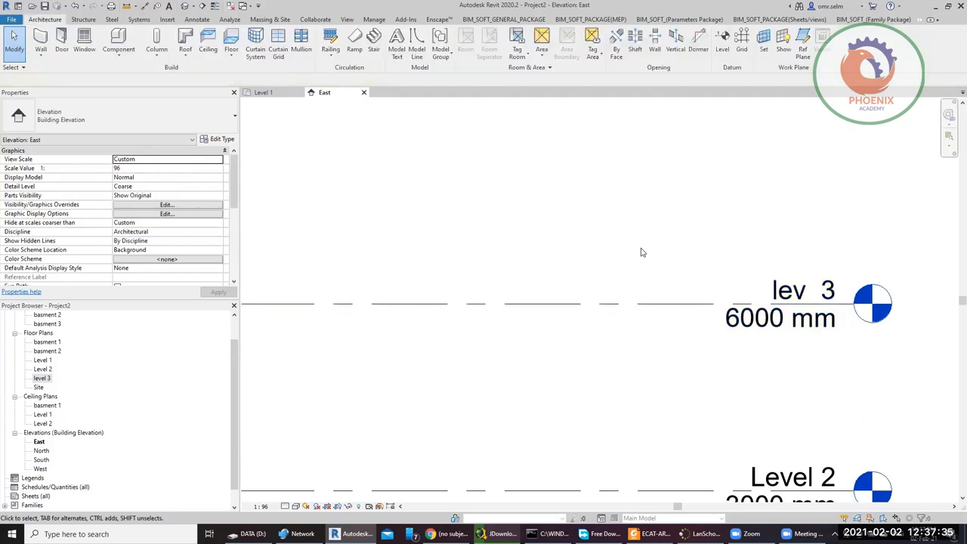
- Show the level head at the left end of lev 3 as well, and deselect the level
scroll(690, 253, down, 7)
scroll(618, 296, down, 2)
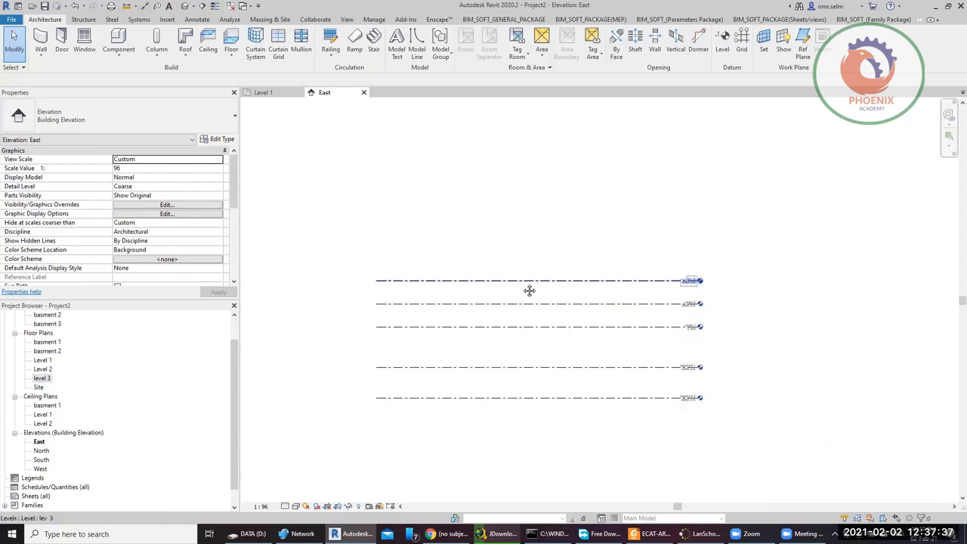
middle_drag(529, 290, 594, 275)
click(588, 267)
scroll(588, 269, up, 3)
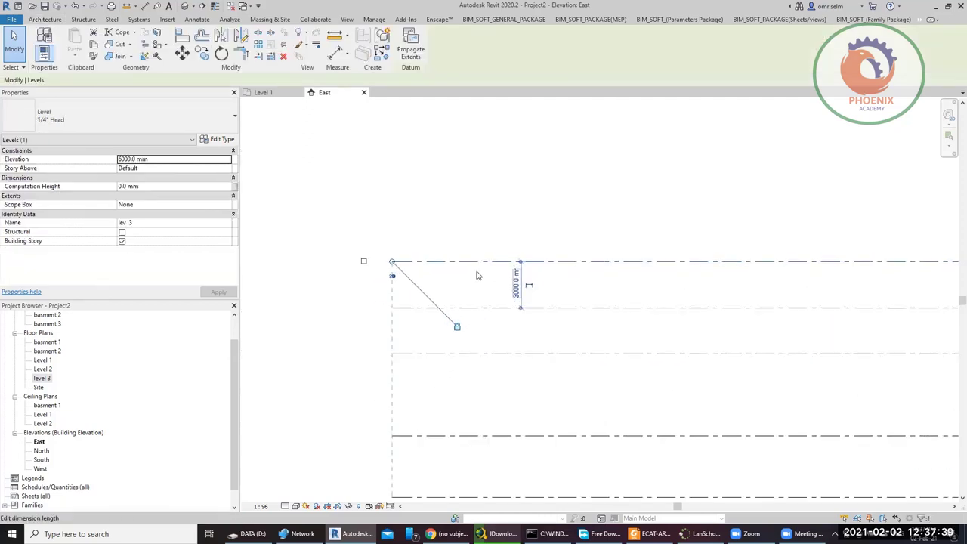
click(363, 263)
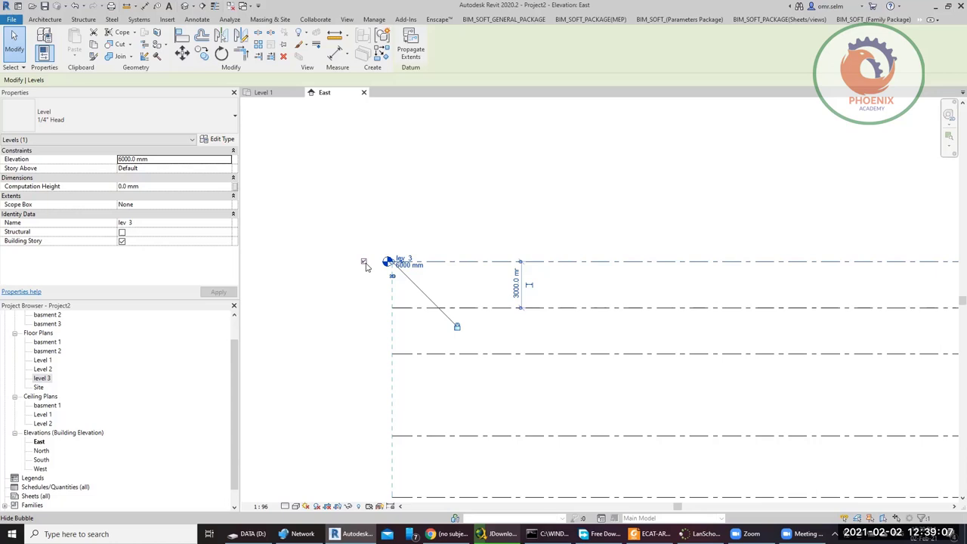
click(496, 209)
click(722, 43)
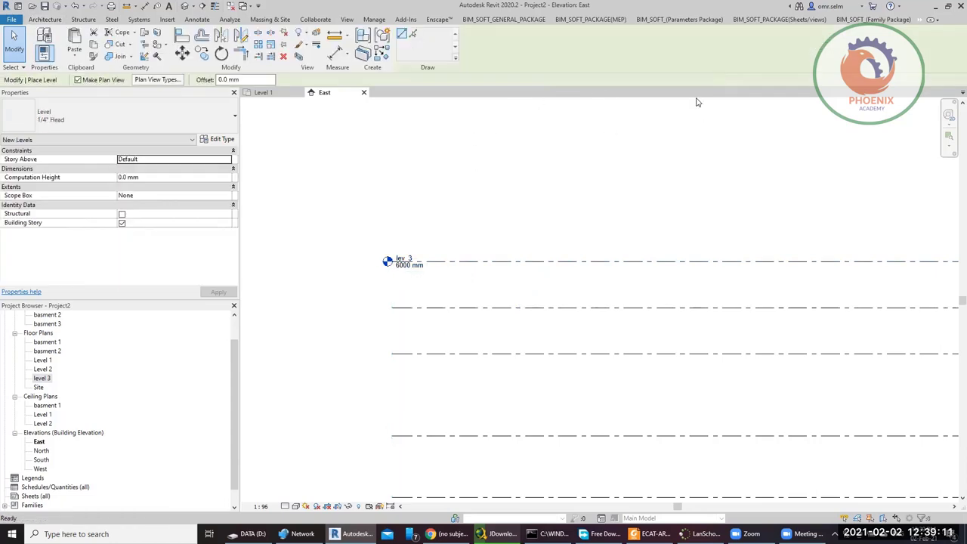
scroll(422, 170, up, 2)
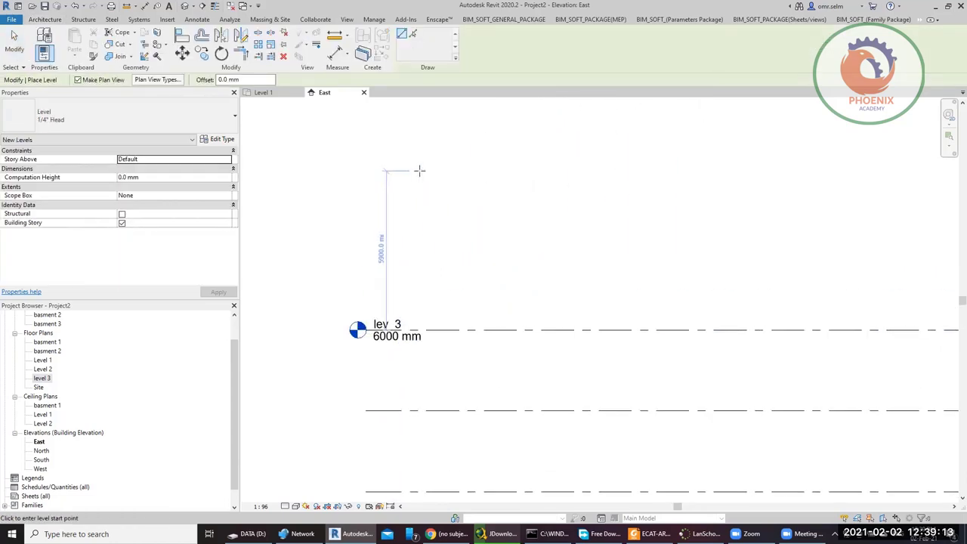
key(Escape)
key(Escape)
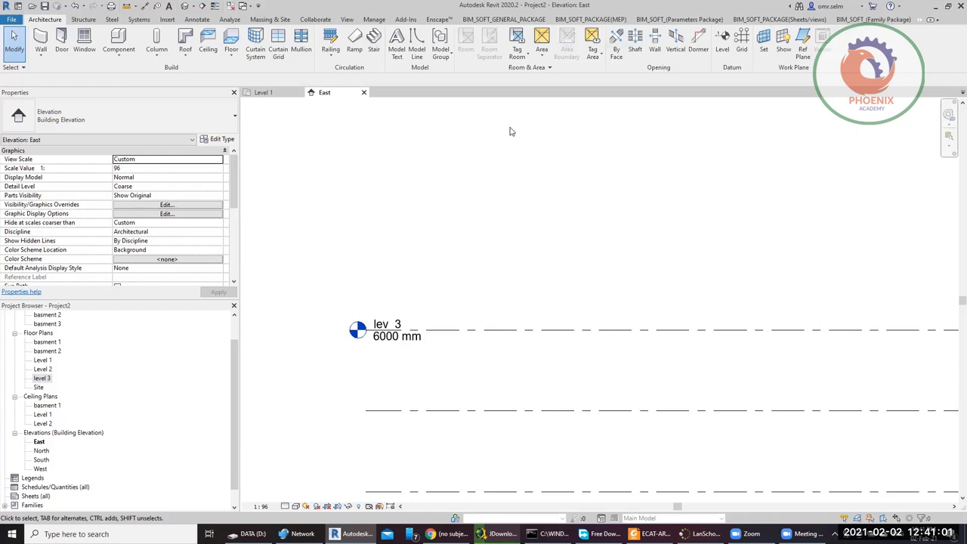
- Draw two thin horizontal detail lines above lev 3, at elevations of about 8336 mm and 11836 mm, the lower one about 17500 mm long
scroll(491, 162, down, 1)
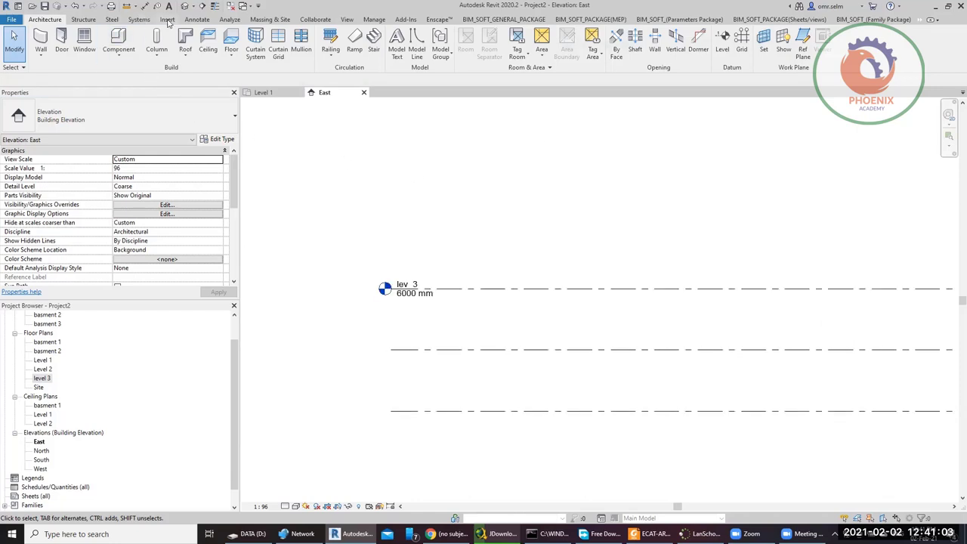
click(198, 20)
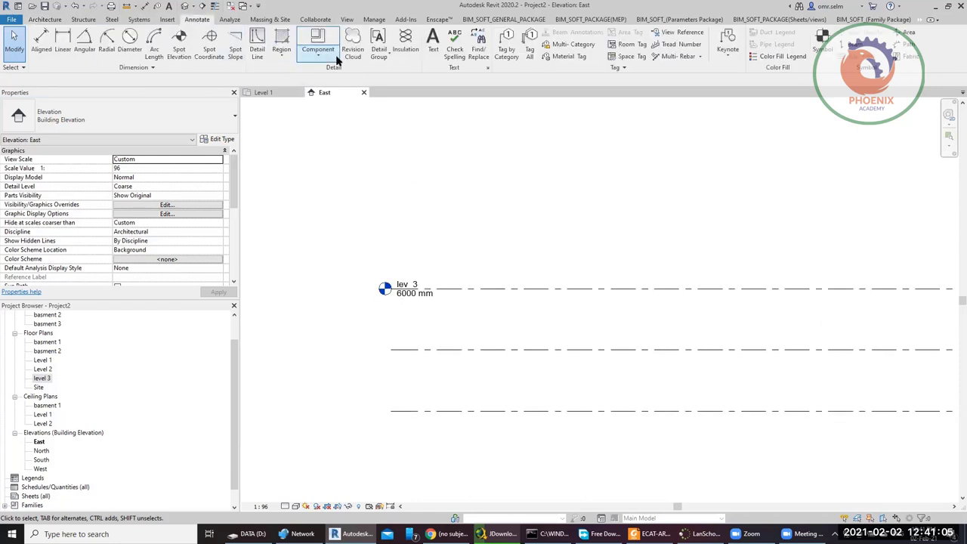
click(257, 45)
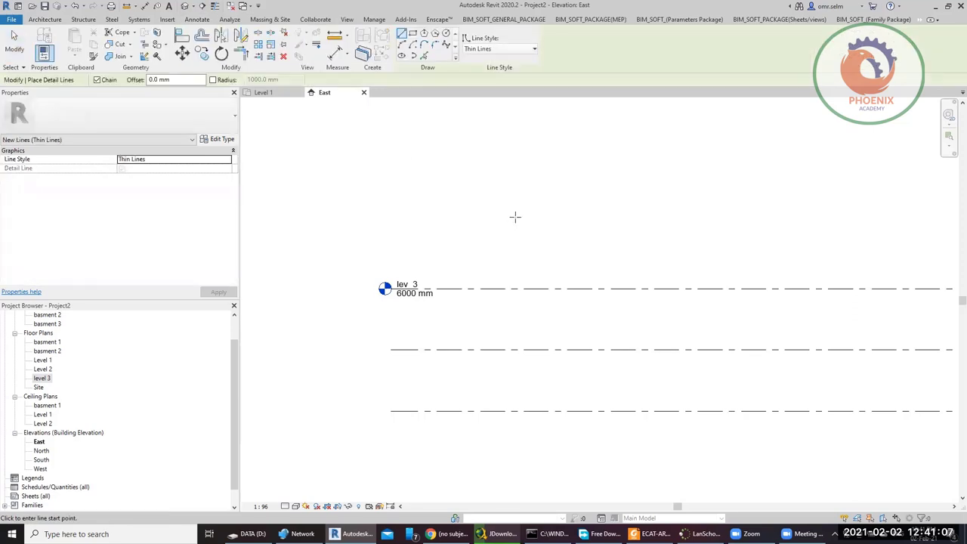
click(491, 241)
click(847, 240)
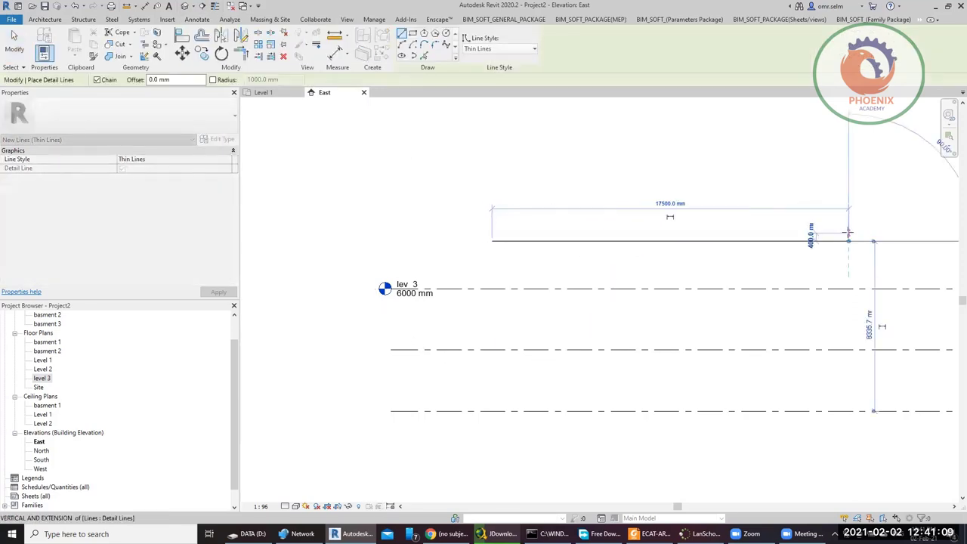
key(Escape)
scroll(521, 185, down, 1)
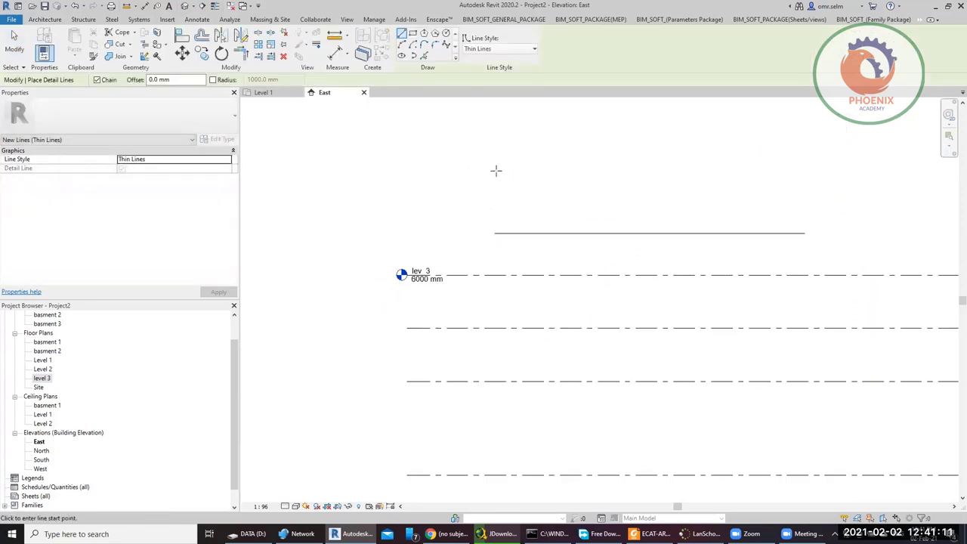
click(495, 171)
click(796, 171)
key(Escape)
key(Escape)
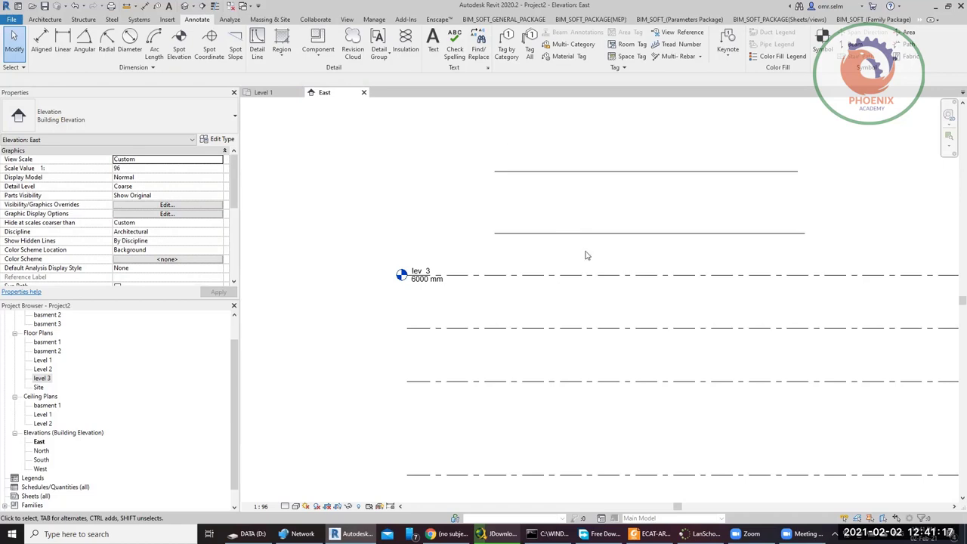
- Create two levels with plan views by picking the two detail lines above lev 3, lower line first
click(49, 19)
click(722, 43)
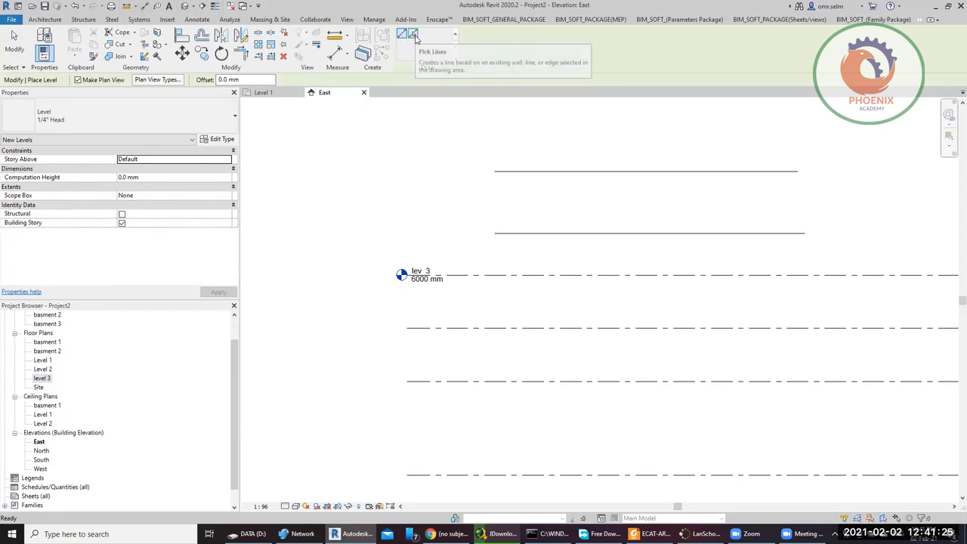
click(414, 37)
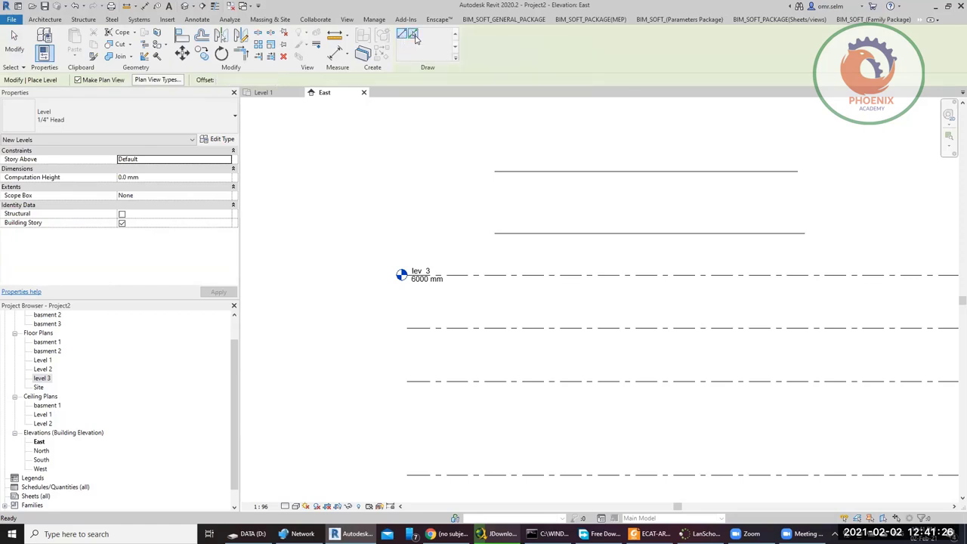
click(594, 236)
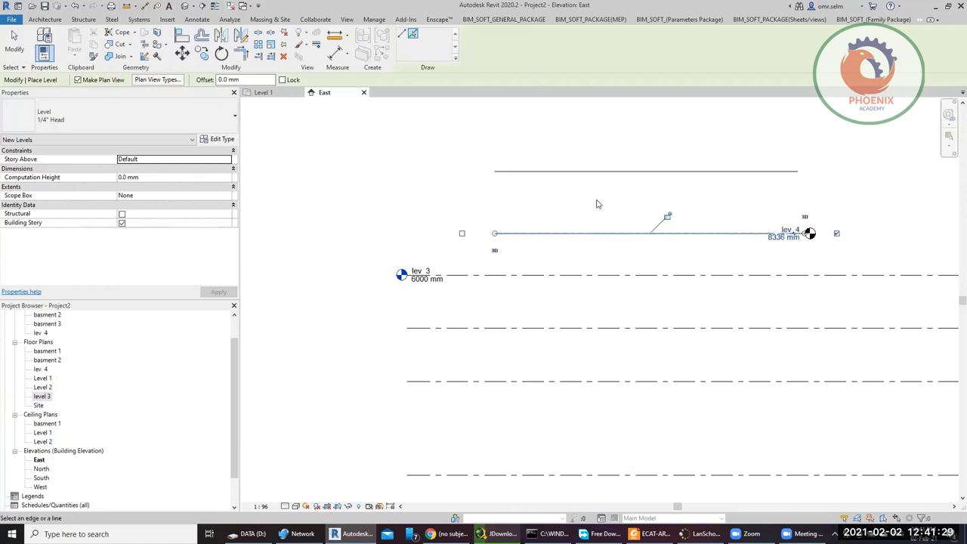
click(603, 173)
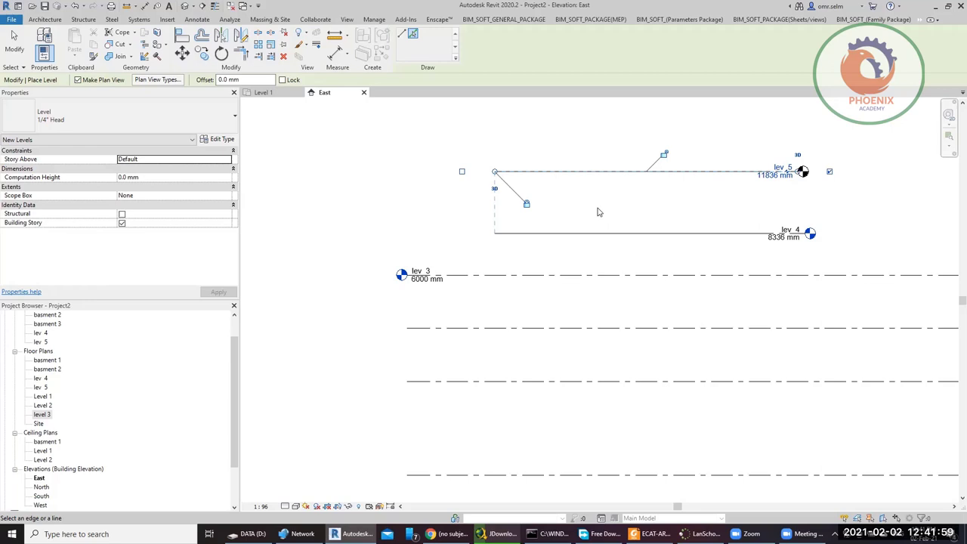
key(Escape)
key(Escape)
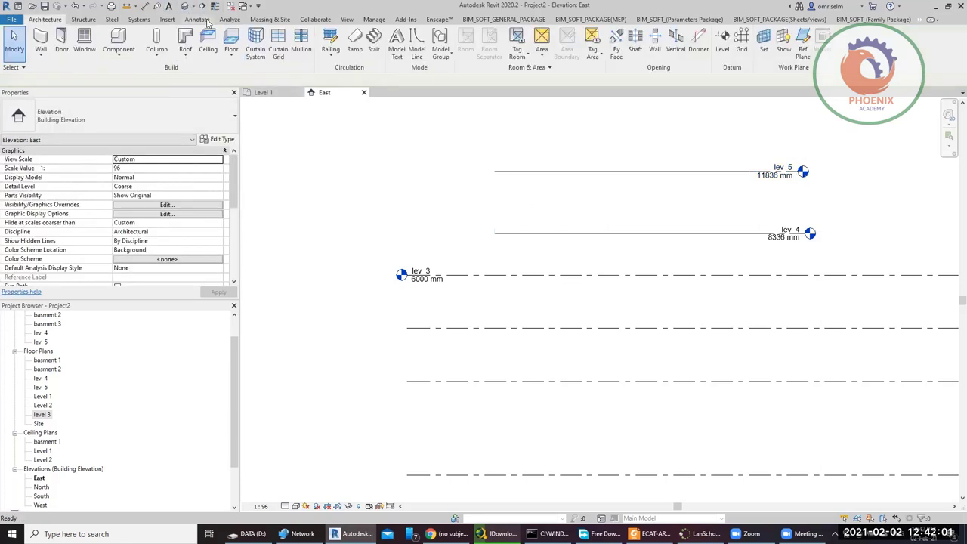
- Draw a horizontal detail line about 40000 mm long above lev 5, starting near the left end of lev 3
click(203, 21)
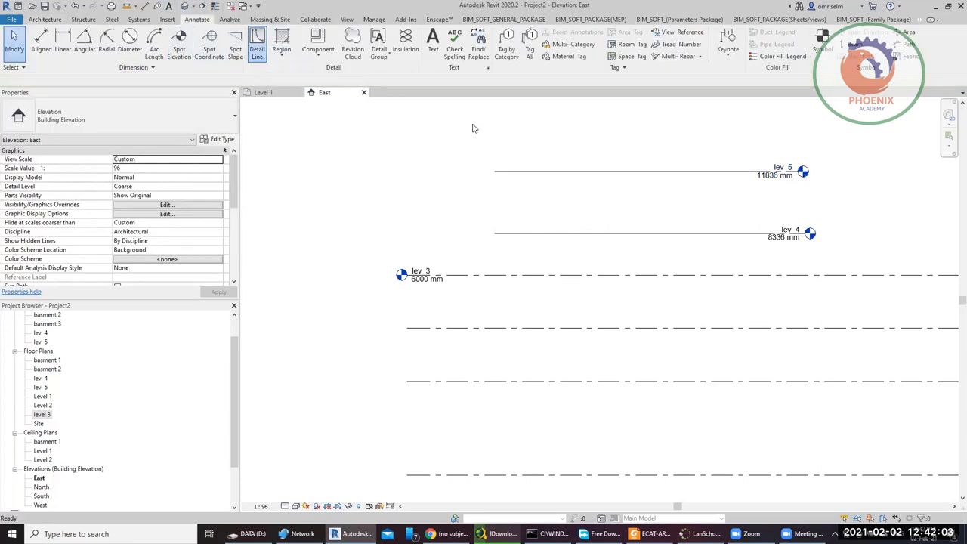
scroll(498, 248, down, 3)
key(d)
key(l)
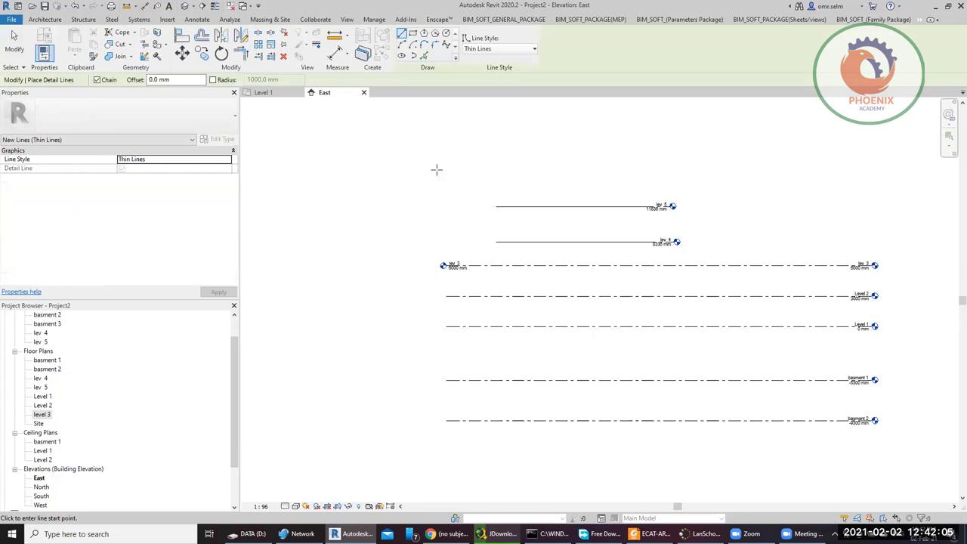
click(444, 169)
click(847, 169)
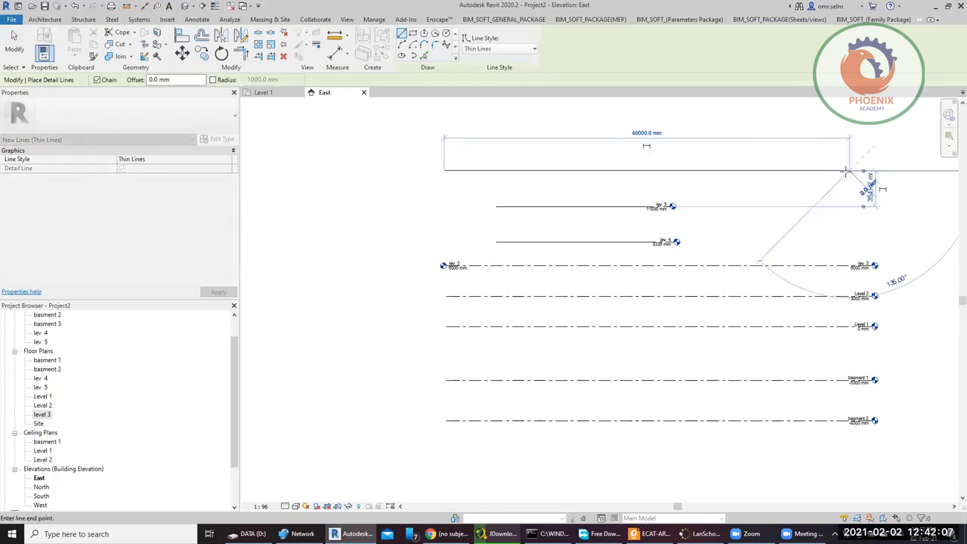
key(Escape)
key(Escape)
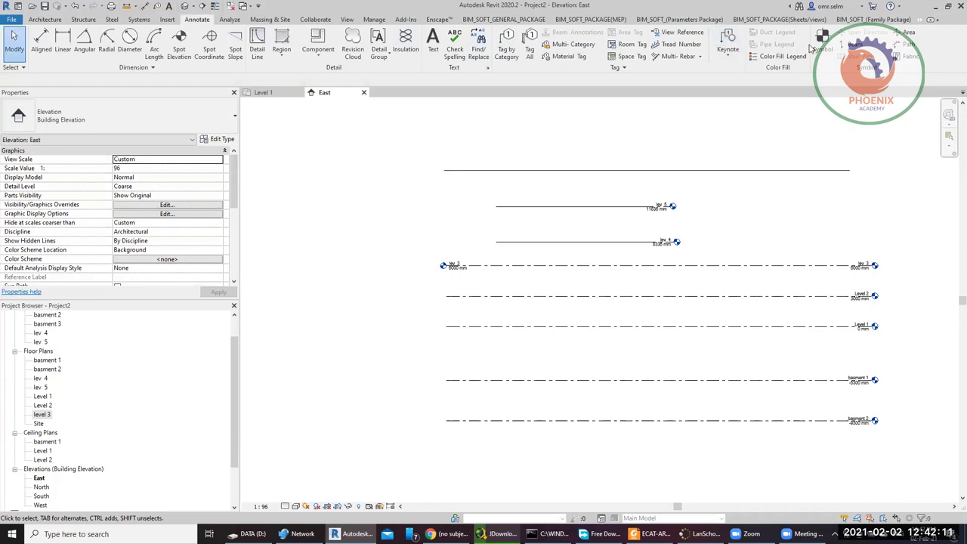
- Create a level with a plan view by picking the long detail line above lev 5
click(57, 22)
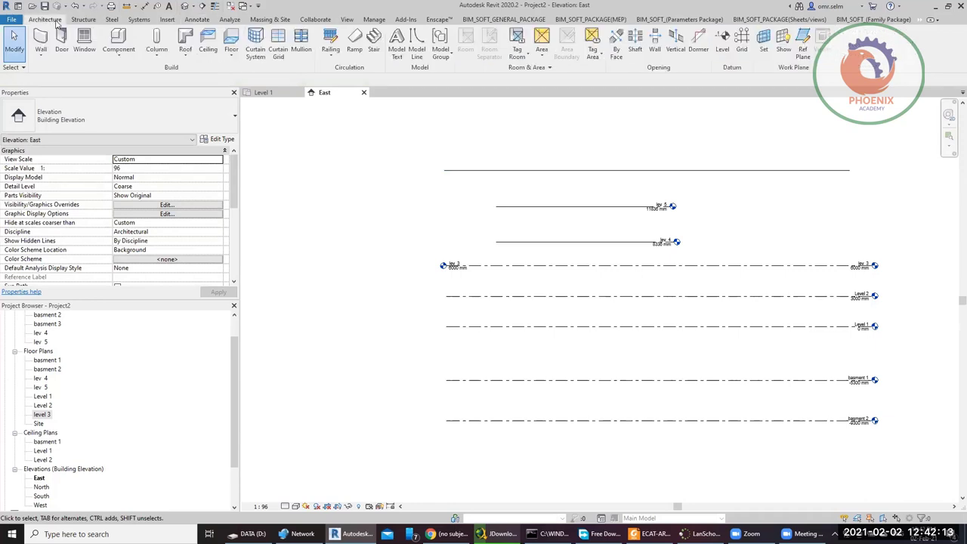
click(722, 42)
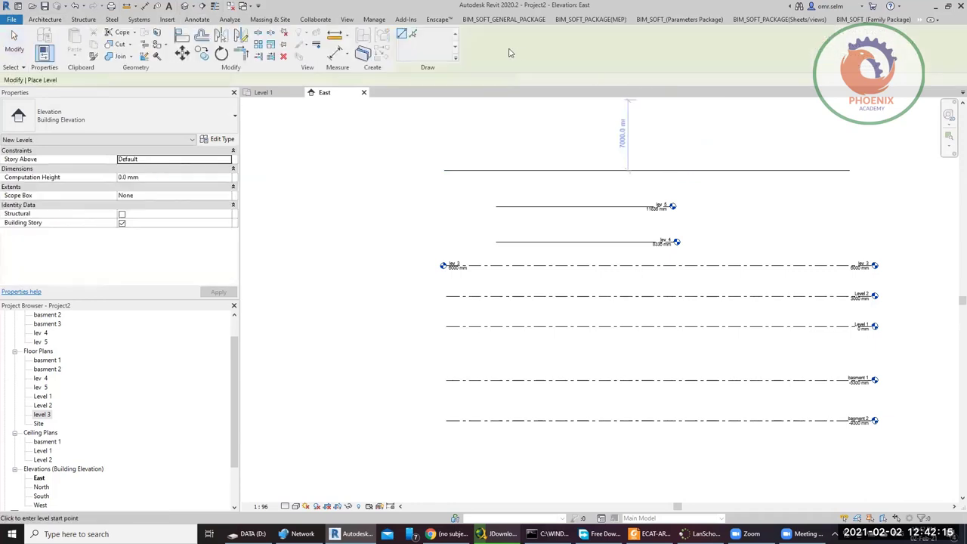
click(412, 33)
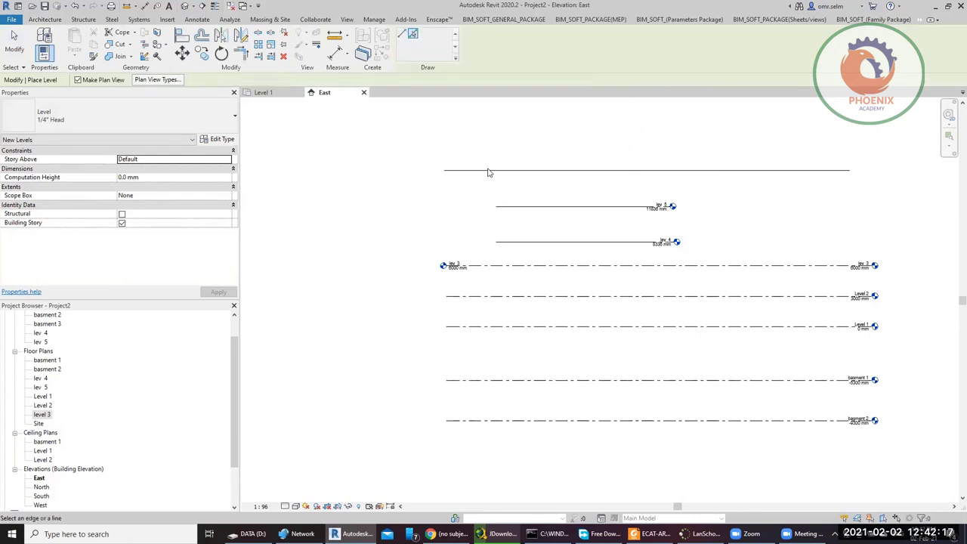
click(488, 171)
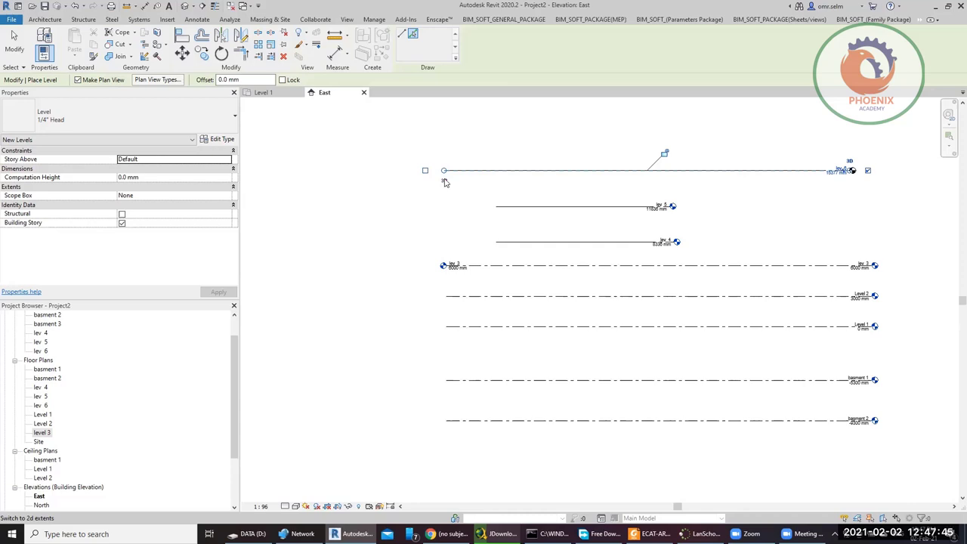
key(Escape)
key(Escape)
- Unlock the right end of lev 3 from the other levels and shorten it to end inside Level 2's right end
scroll(873, 283, up, 3)
scroll(872, 282, up, 3)
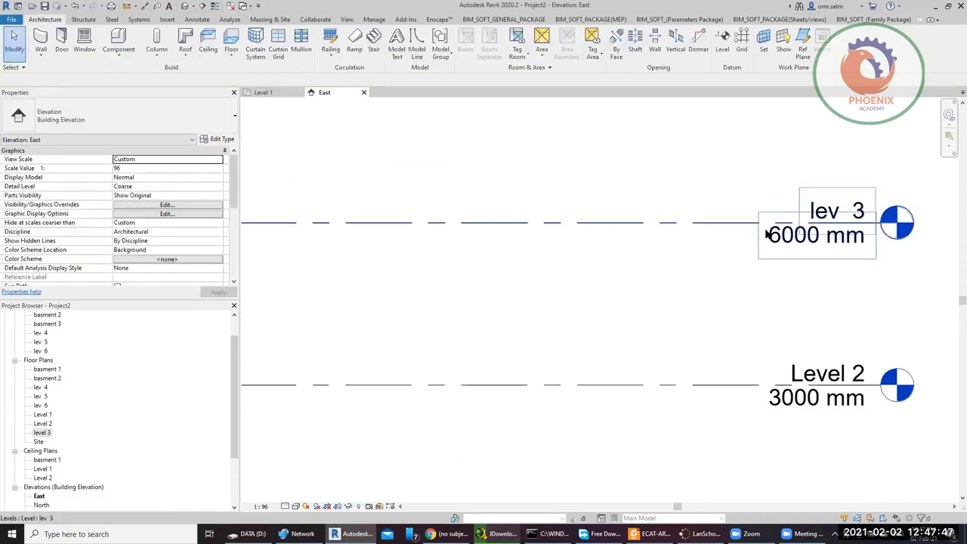
click(731, 222)
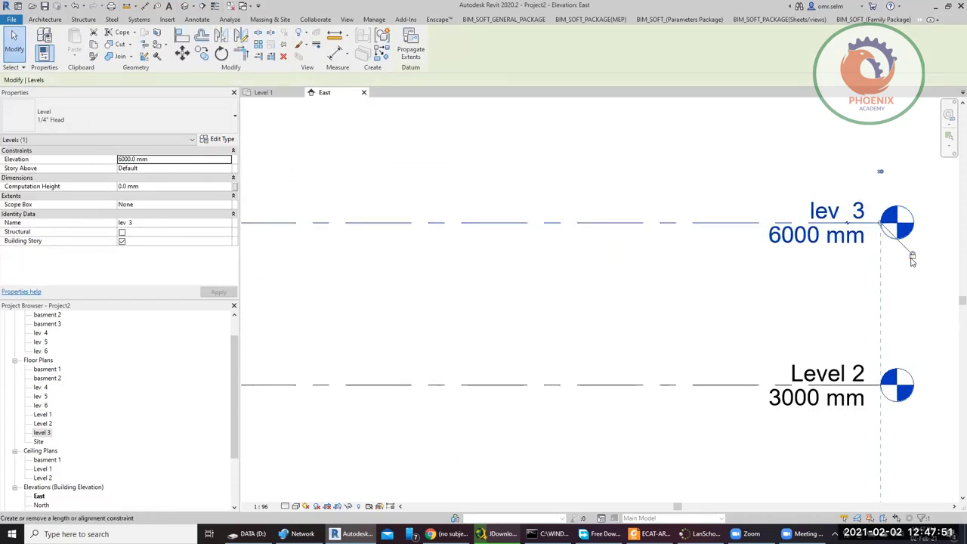
drag(846, 222, 682, 225)
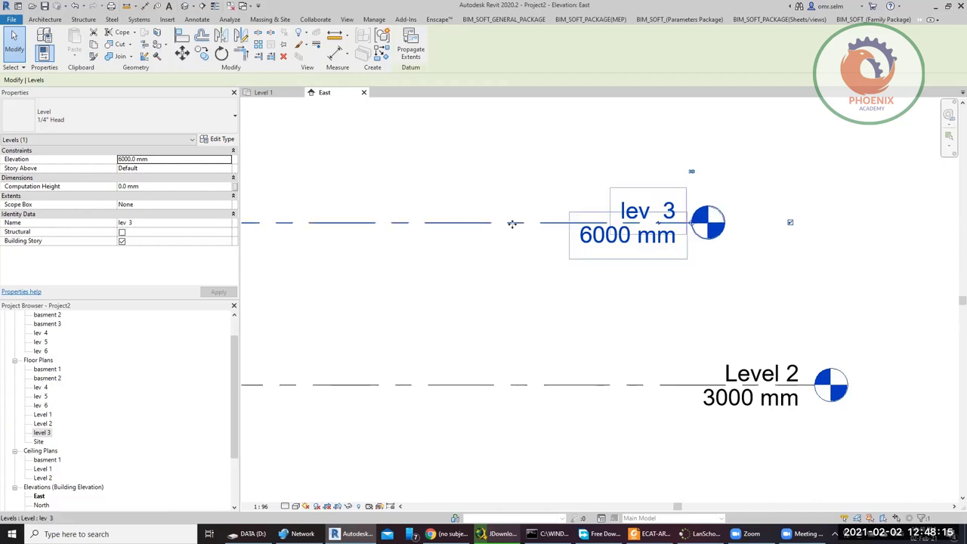
click(697, 273)
click(659, 221)
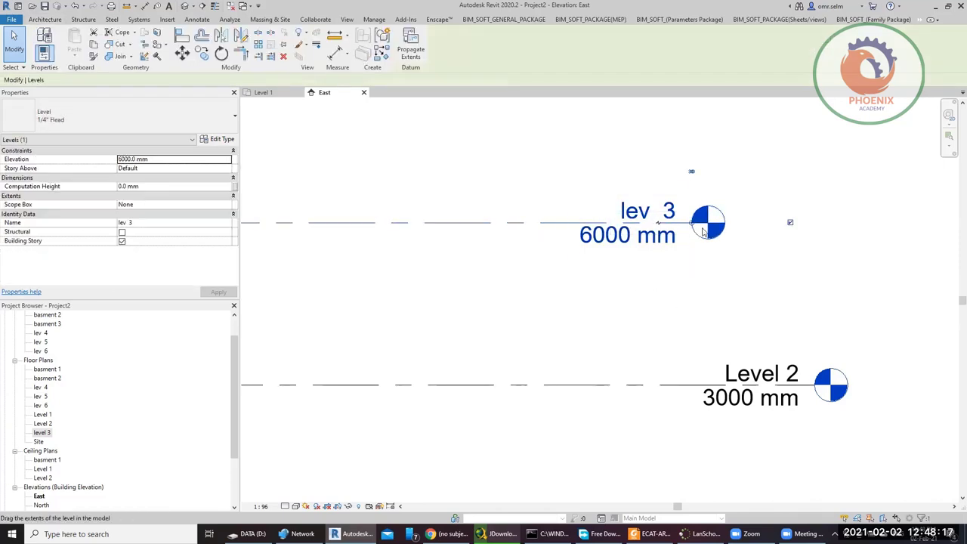
- Extend the right end of lev 3 back into locked alignment with Level 2, and shorten the right ends of the aligned levels together
drag(690, 222, 821, 274)
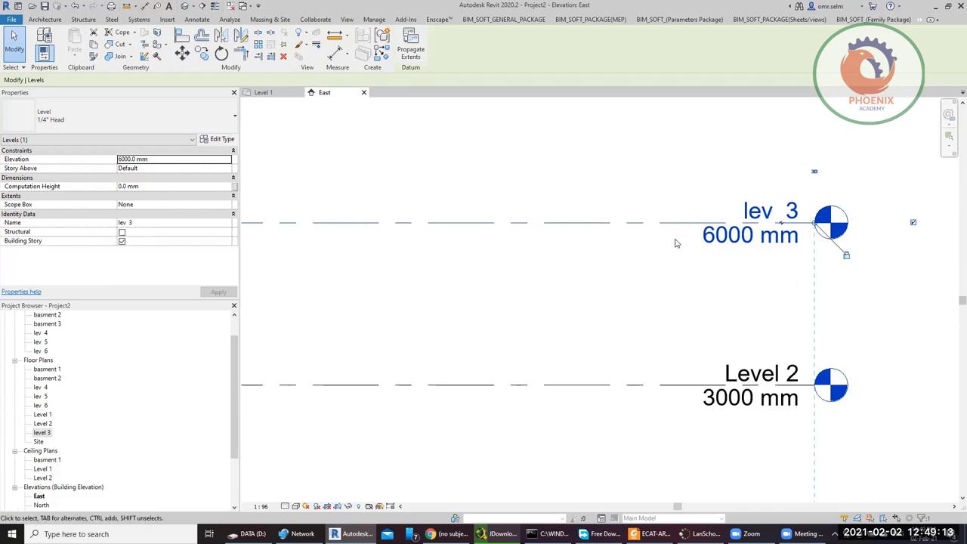
key(Escape)
click(621, 221)
scroll(859, 259, up, 2)
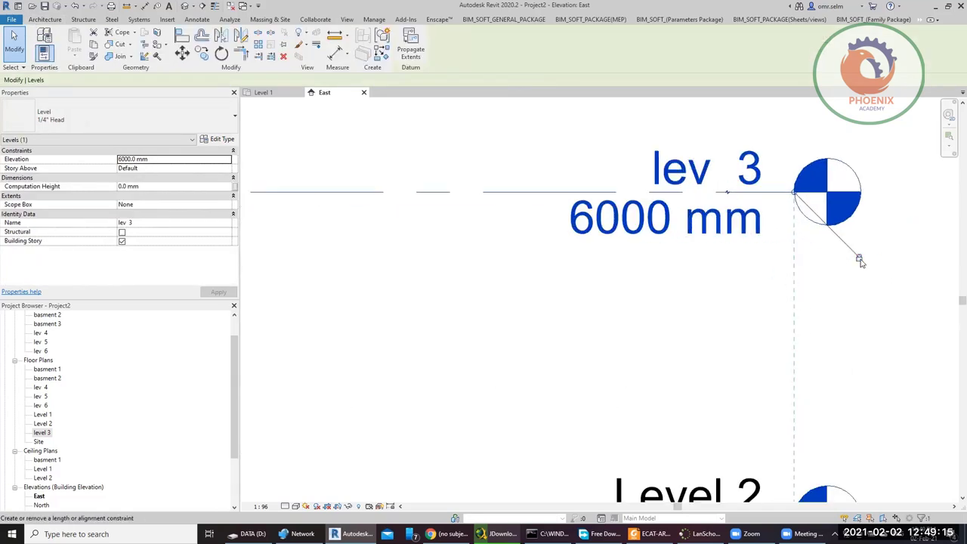
drag(793, 191, 648, 194)
scroll(604, 219, down, 1)
scroll(597, 219, down, 2)
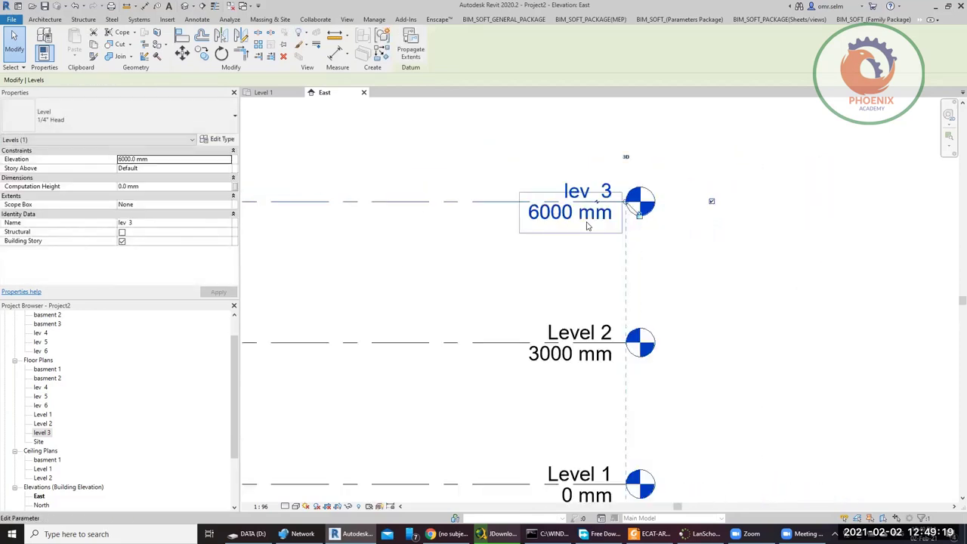
- Add an elbow to the lev 3 line beside its right level head
scroll(593, 219, up, 1)
scroll(593, 219, up, 1)
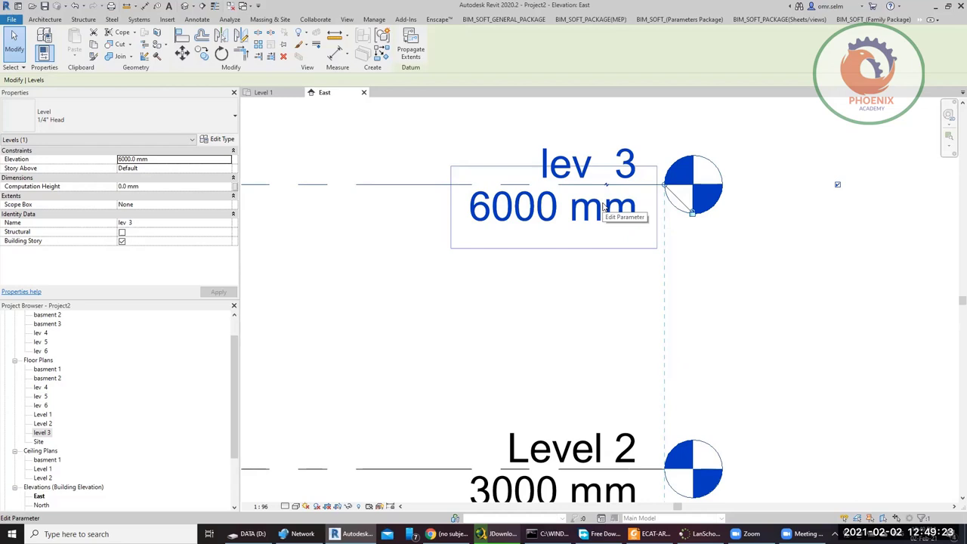
scroll(617, 203, up, 2)
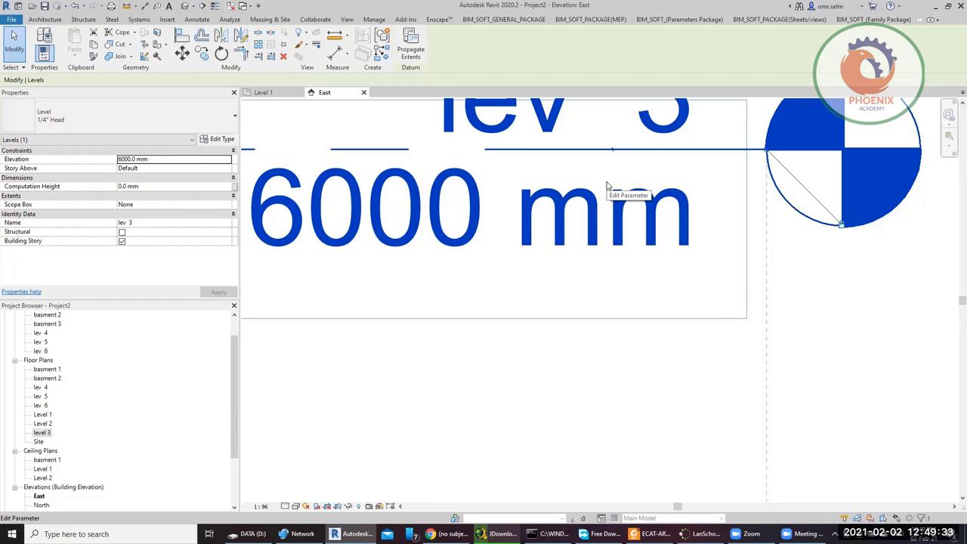
scroll(523, 215, down, 2)
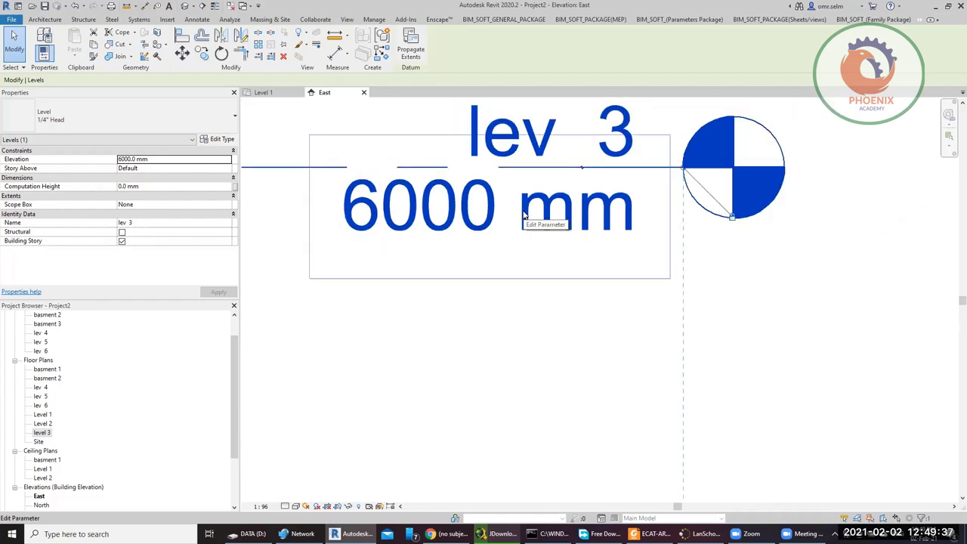
scroll(579, 226, up, 3)
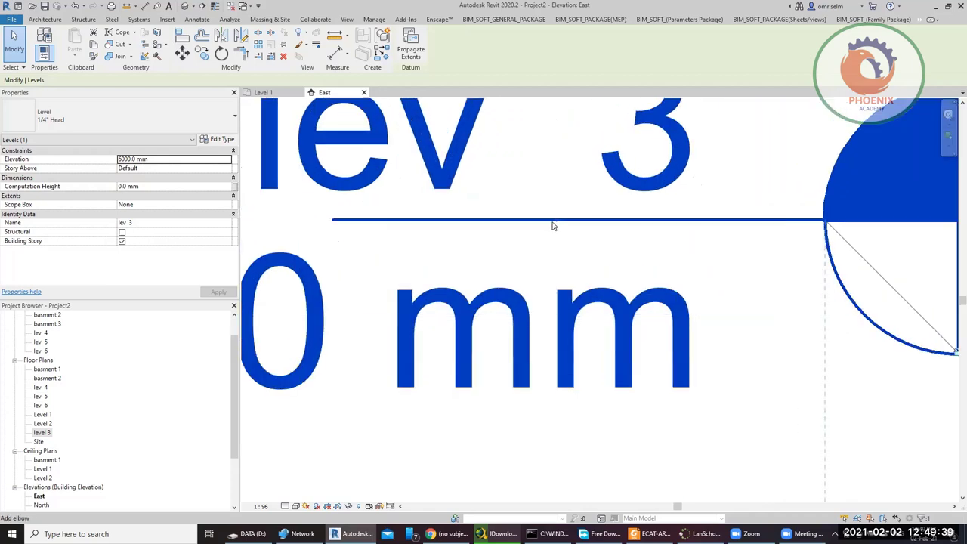
scroll(552, 222, down, 2)
click(552, 223)
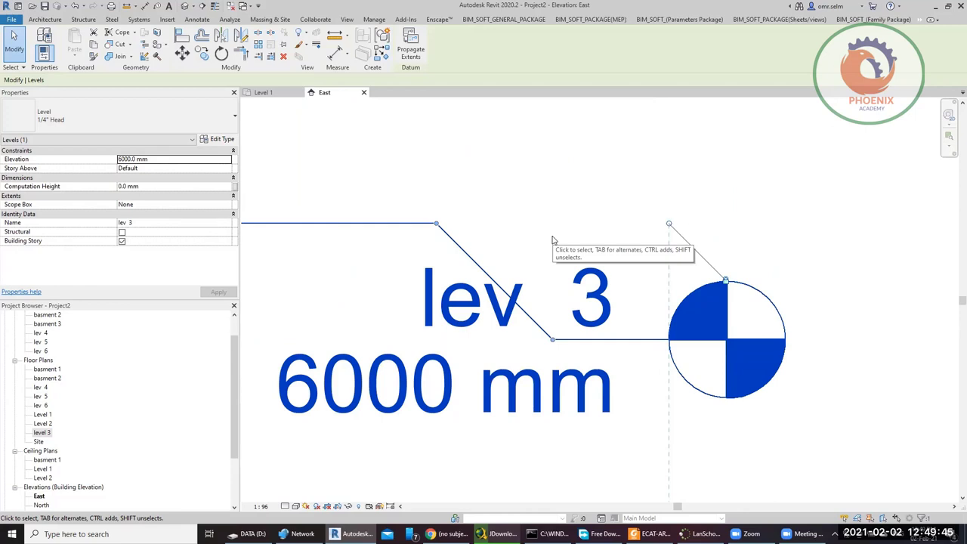
- Reshape the lev 3 elbow into a vertical jog by aligning both bend points to the left of the label
scroll(613, 248, down, 3)
drag(535, 243, 398, 239)
drag(585, 289, 398, 309)
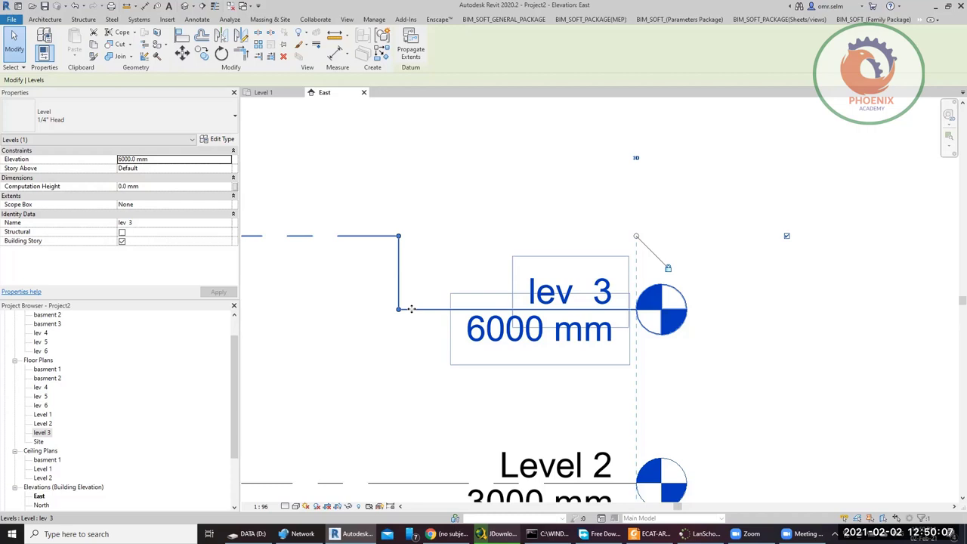
scroll(490, 310, down, 5)
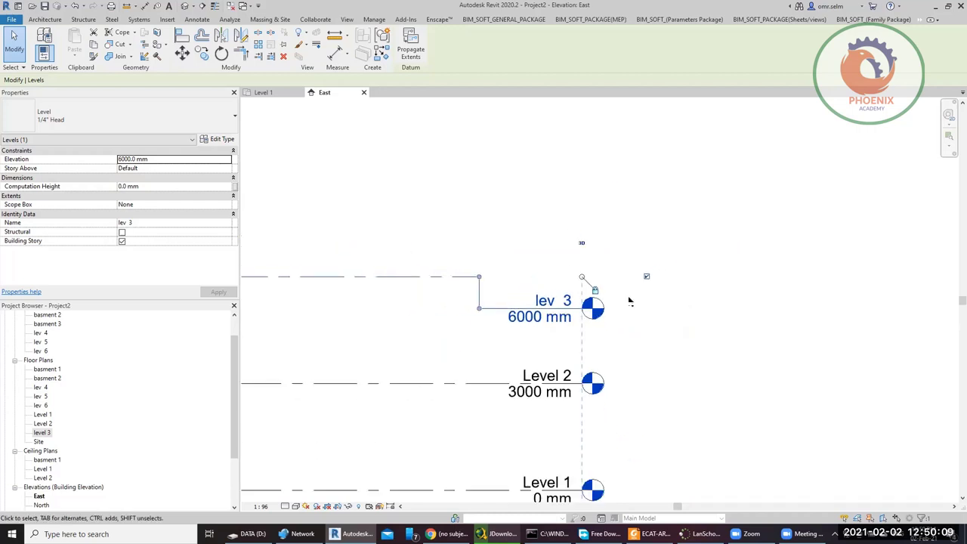
click(693, 308)
scroll(681, 312, down, 3)
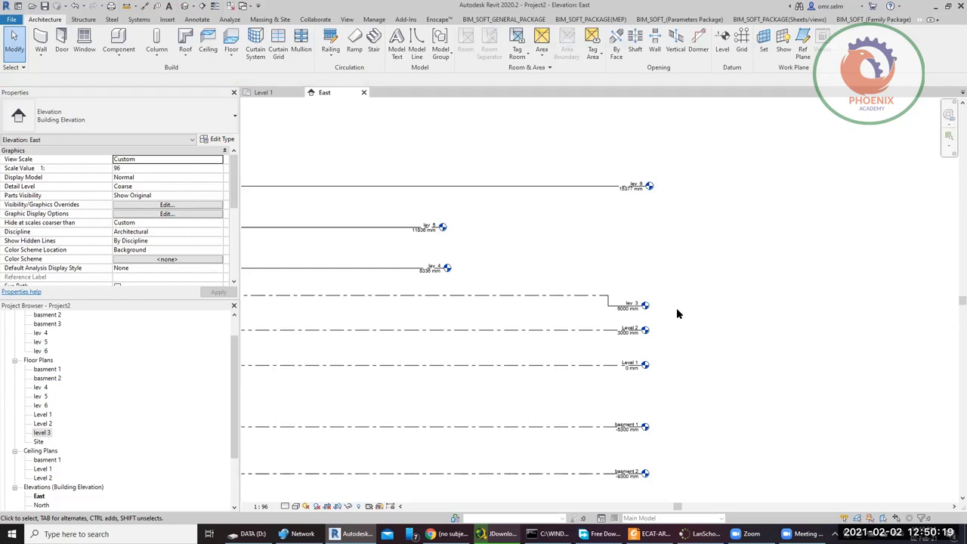
- Open the lev 4 structural plan and dismiss the save reminder without saving
click(47, 324)
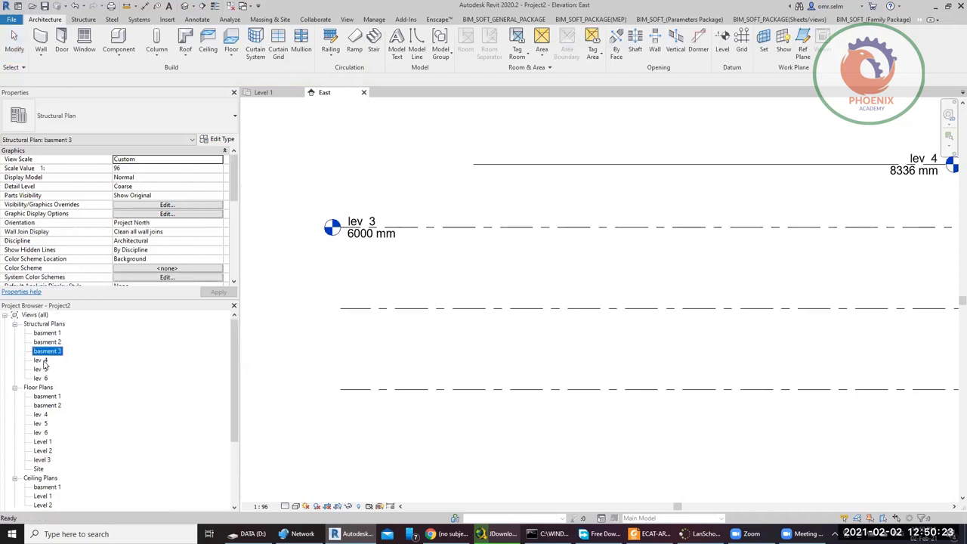
double_click(43, 362)
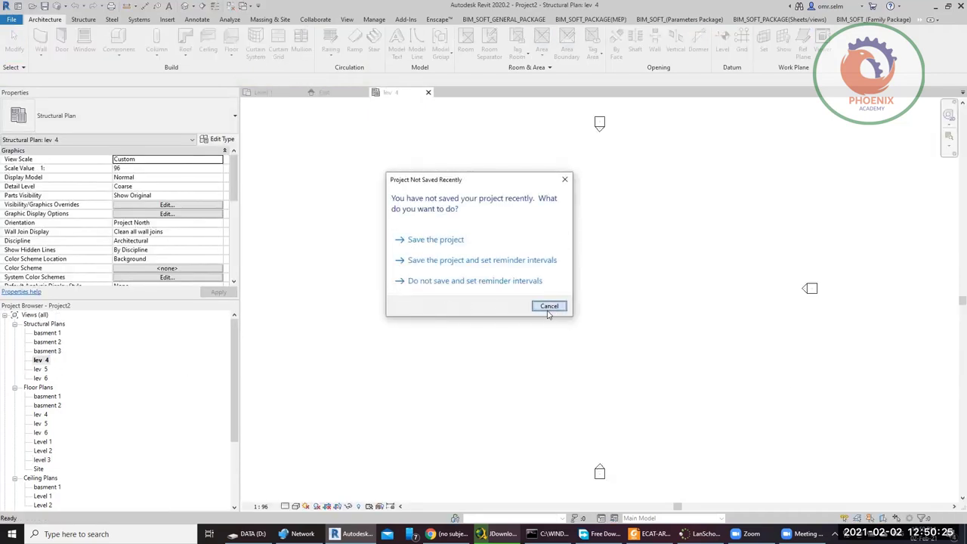
click(548, 307)
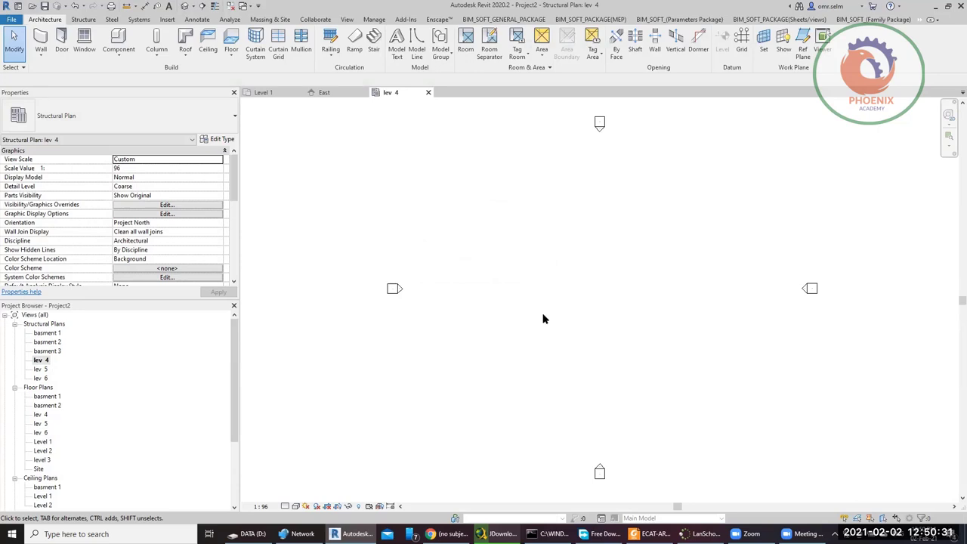
- Draw vertical grid line 1 from bottom to top between the west and north elevation markers
click(740, 42)
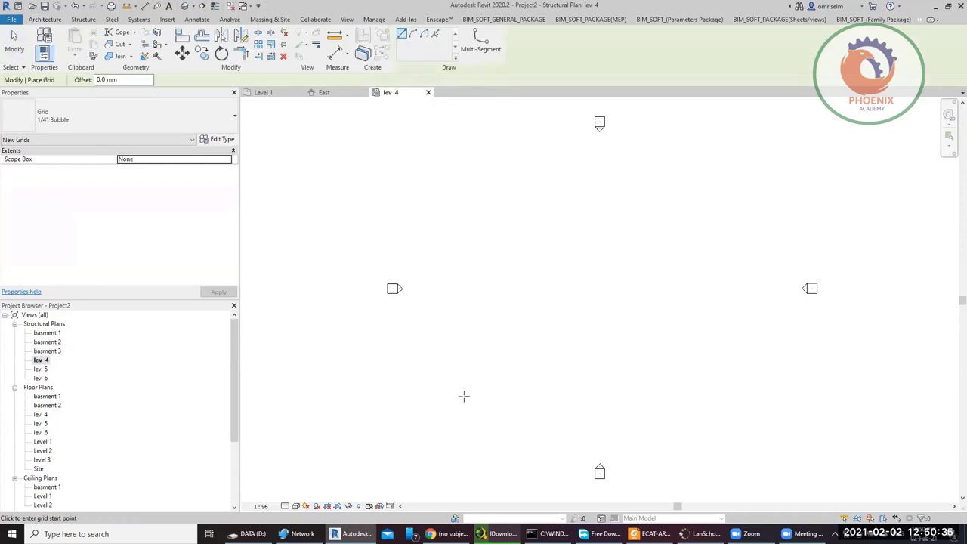
click(494, 438)
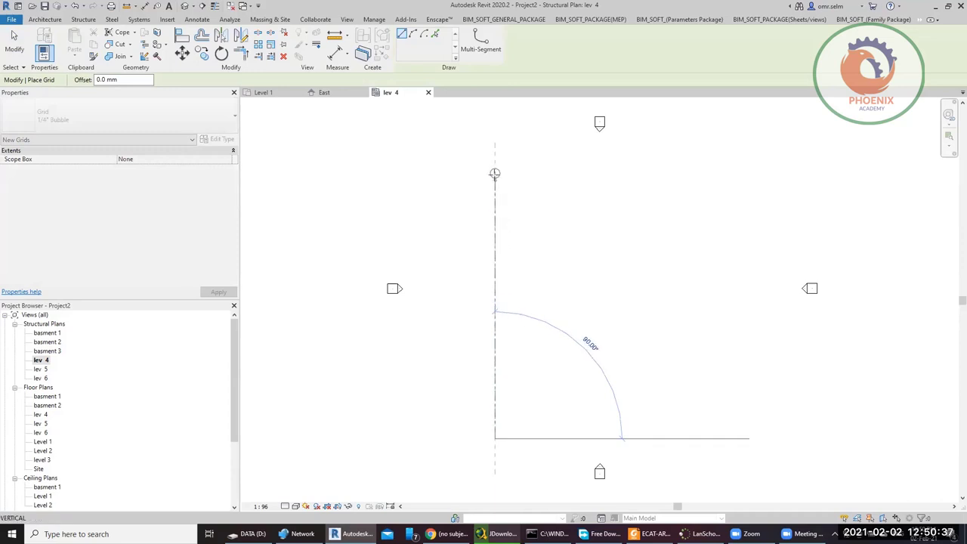
click(495, 167)
scroll(518, 167, up, 4)
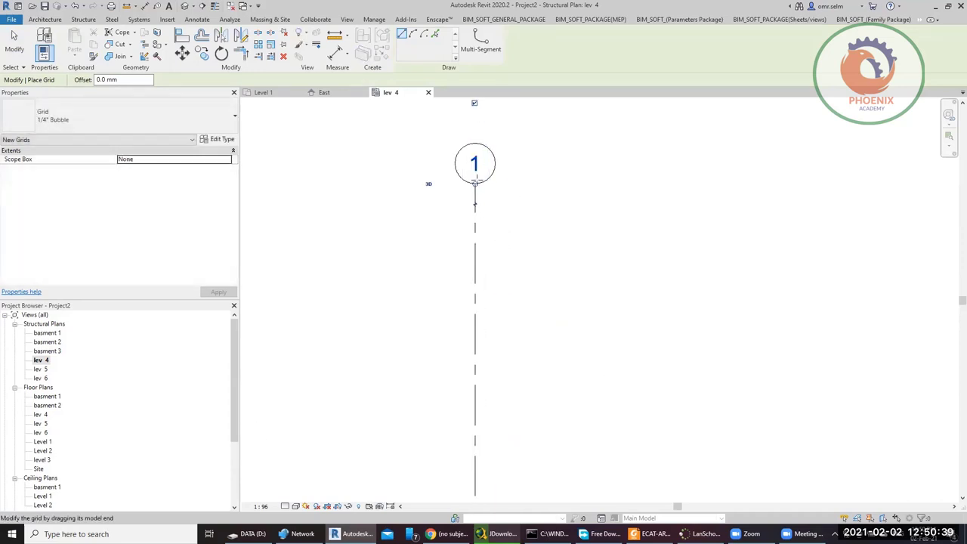
scroll(520, 167, down, 3)
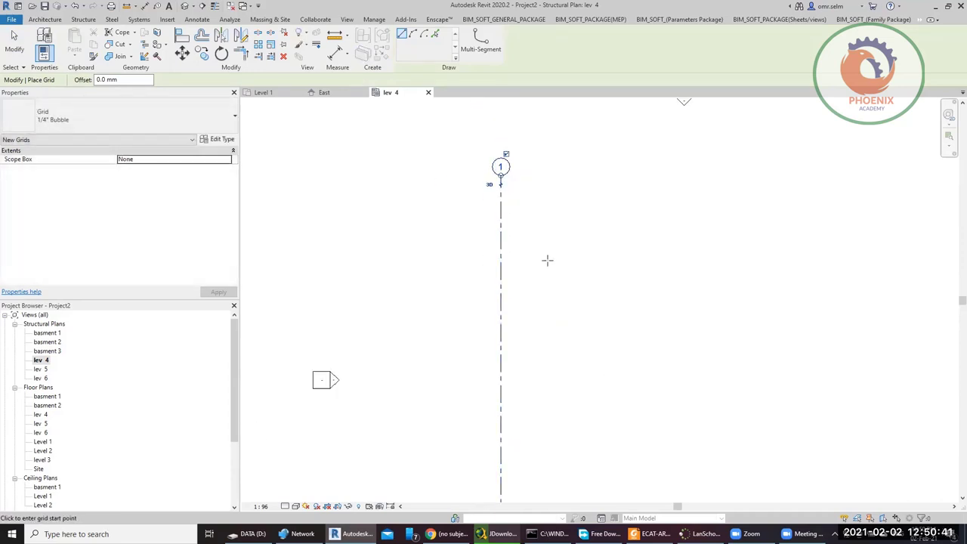
- Draw two vertical grid lines aligned with grid 1, the first 4000 mm to its right and the second 5000 mm further right
scroll(547, 425, down, 1)
click(552, 473)
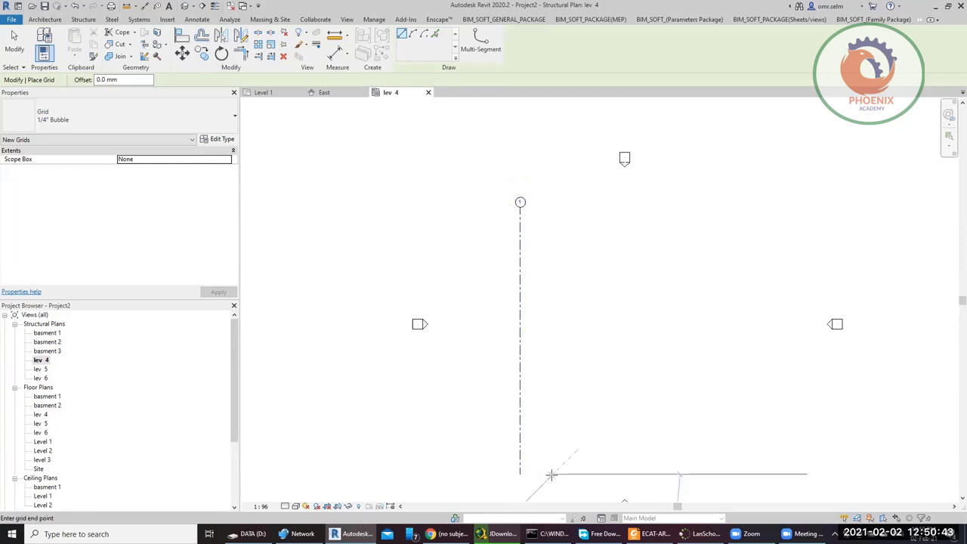
click(552, 205)
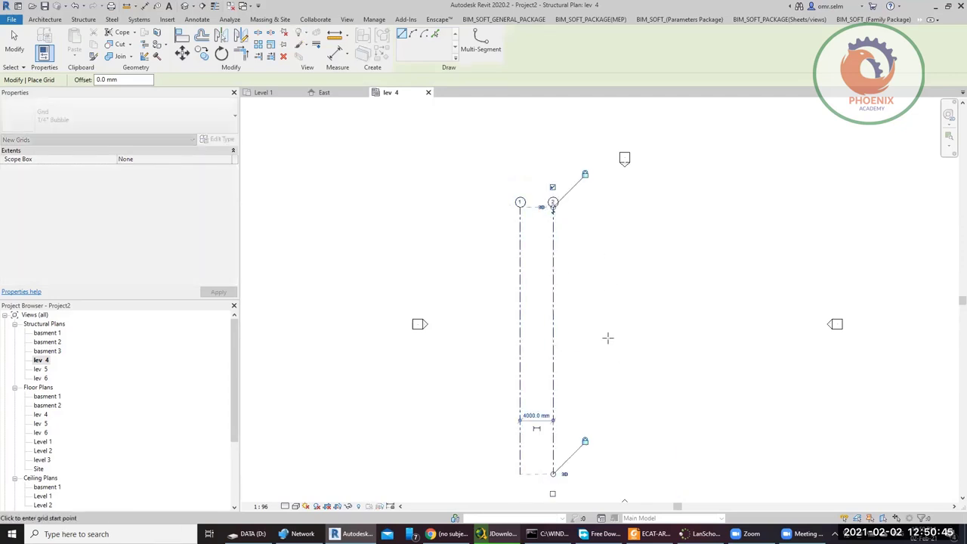
click(594, 473)
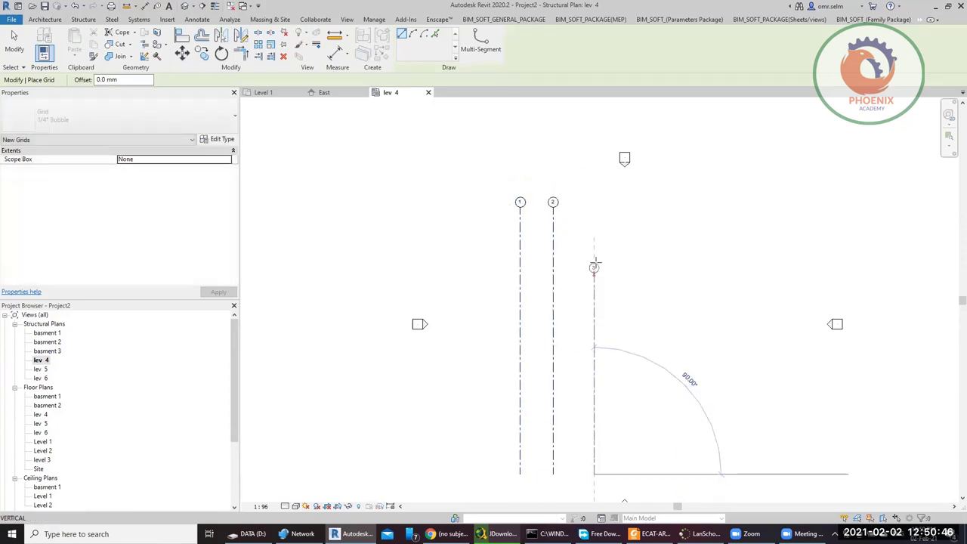
click(593, 204)
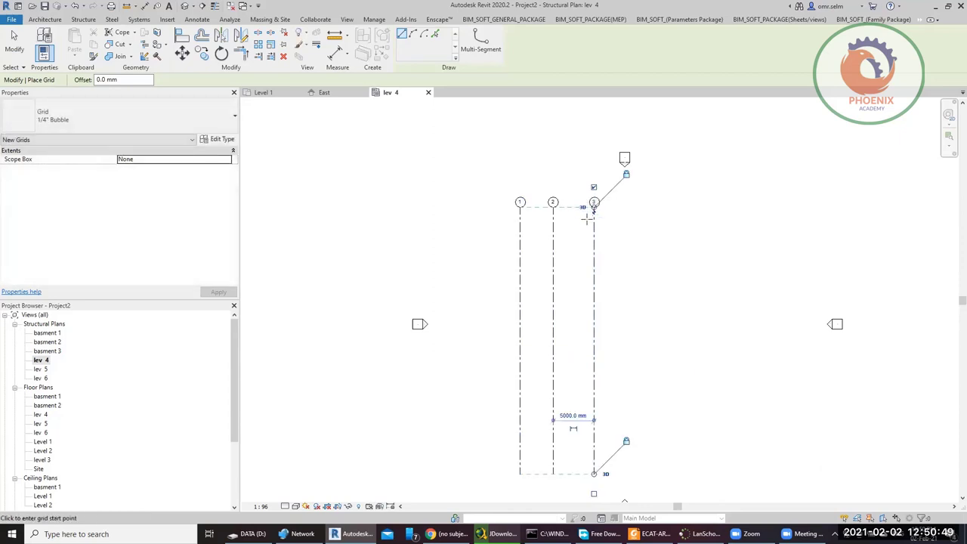